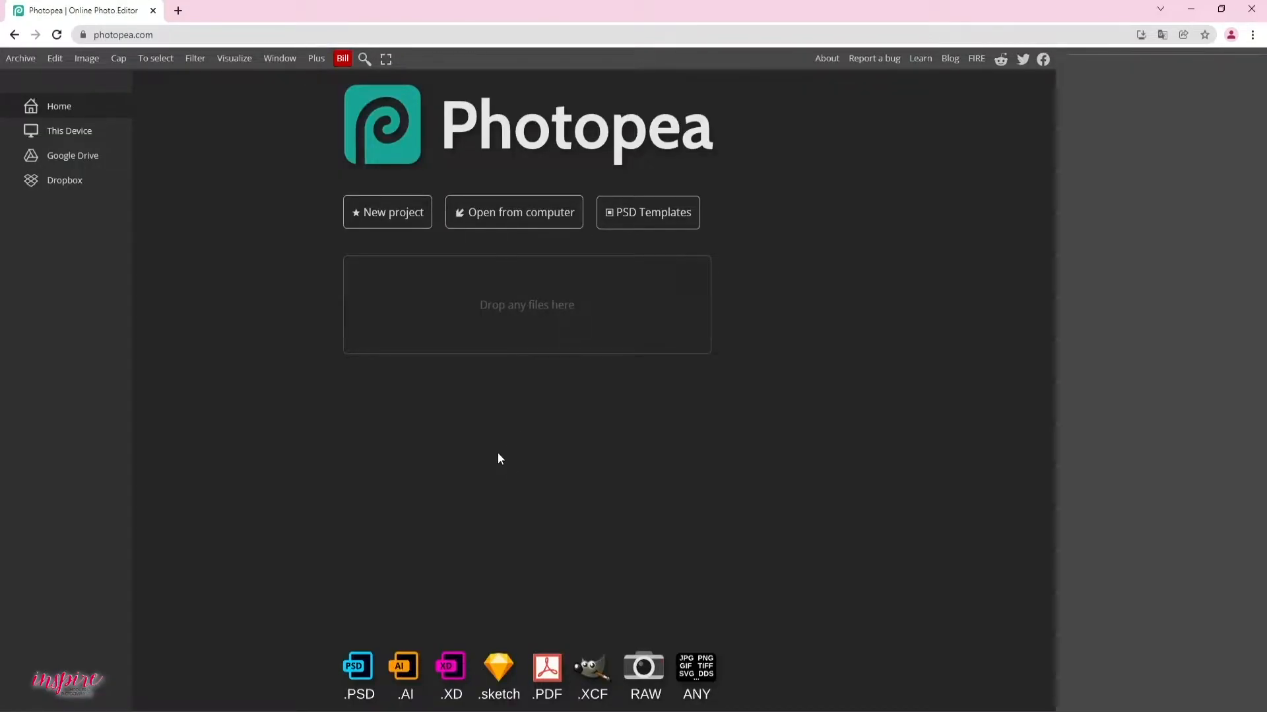
Step: Switch to File Explorer and open ETSY-11ozMUG-01 FULL.psd from there in Photopea
{"action": "key", "text": "alt+Tab"}
{"action": "left_click", "coordinate": [770, 121]}
{"action": "left_click_drag", "start_coordinate": [770, 121], "coordinate": [469, 301]}
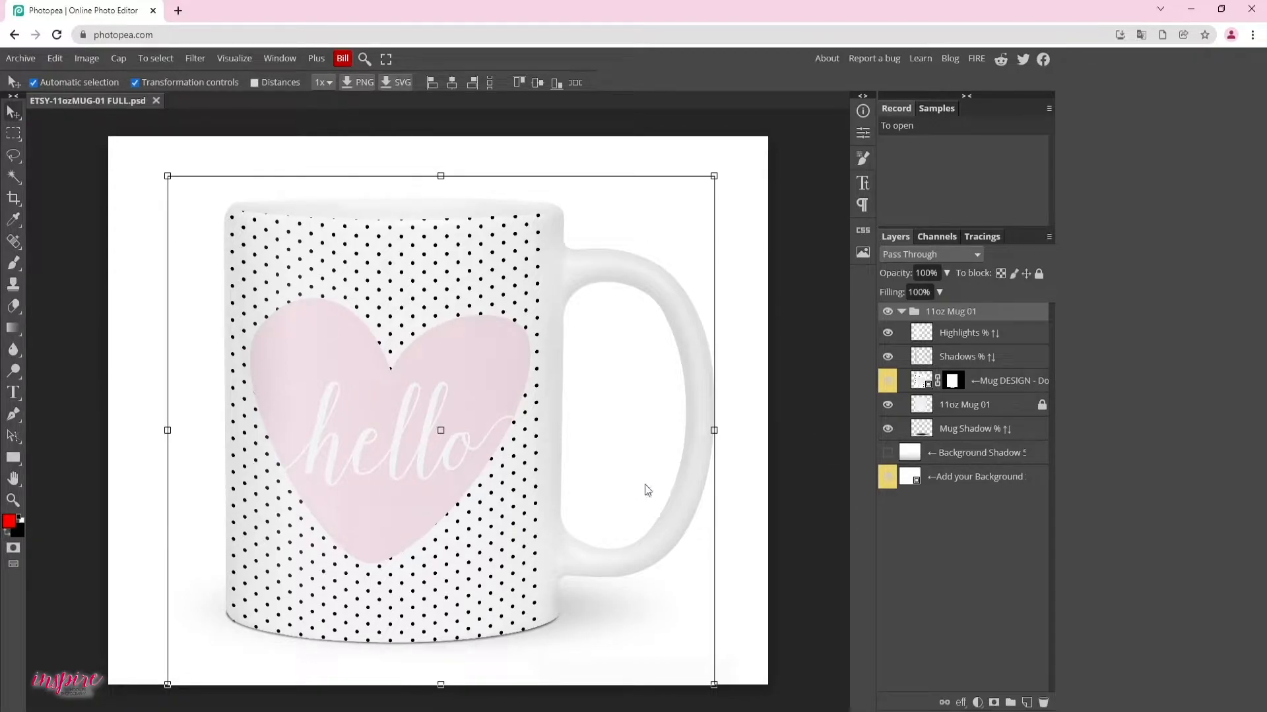
Step: Examine the mockup's layers one by one, from Highlights and Shadows down to Background Shadow and Add your Background
{"action": "left_click", "coordinate": [942, 334]}
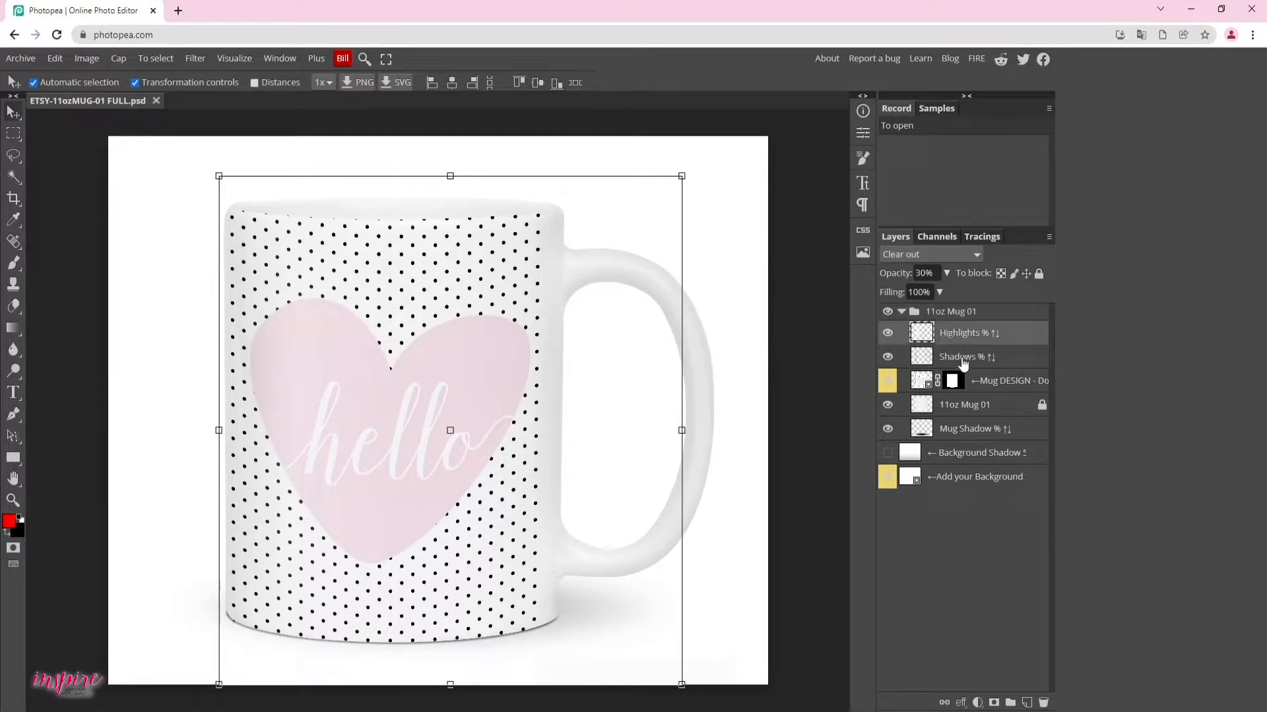
{"action": "left_click", "coordinate": [963, 363]}
{"action": "left_click", "coordinate": [989, 387]}
{"action": "left_click", "coordinate": [979, 409]}
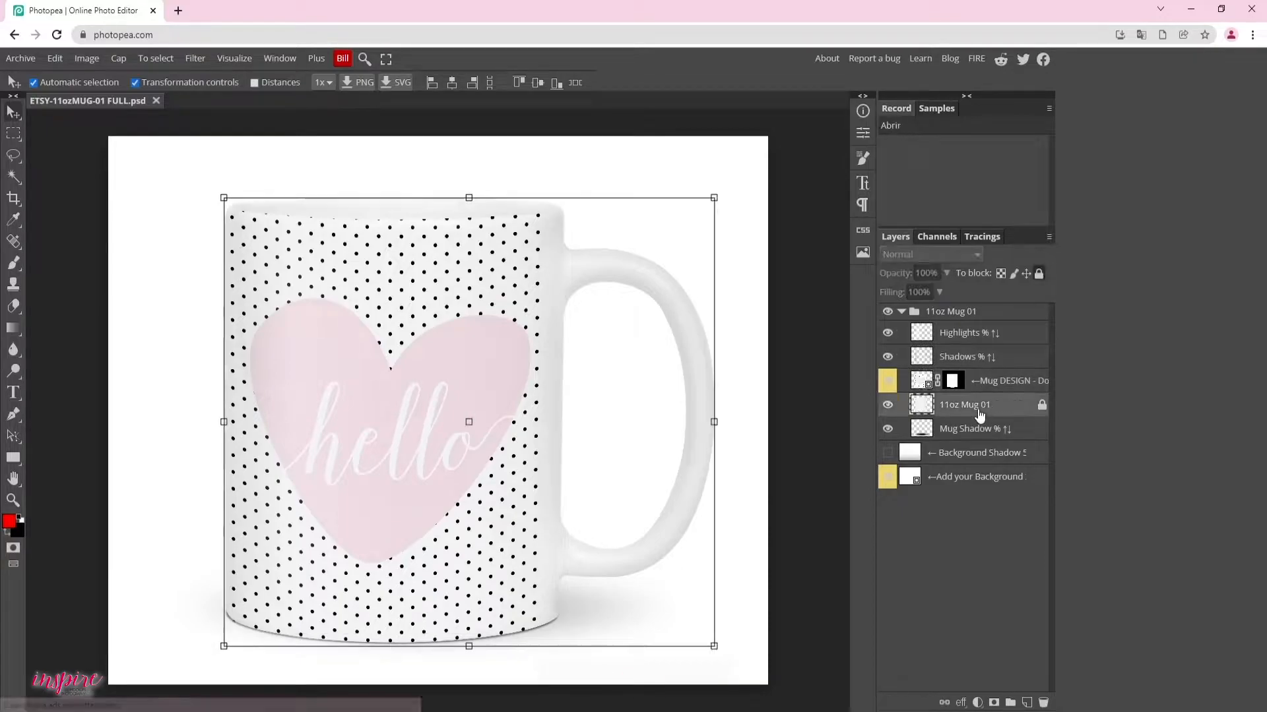
{"action": "left_click", "coordinate": [975, 428]}
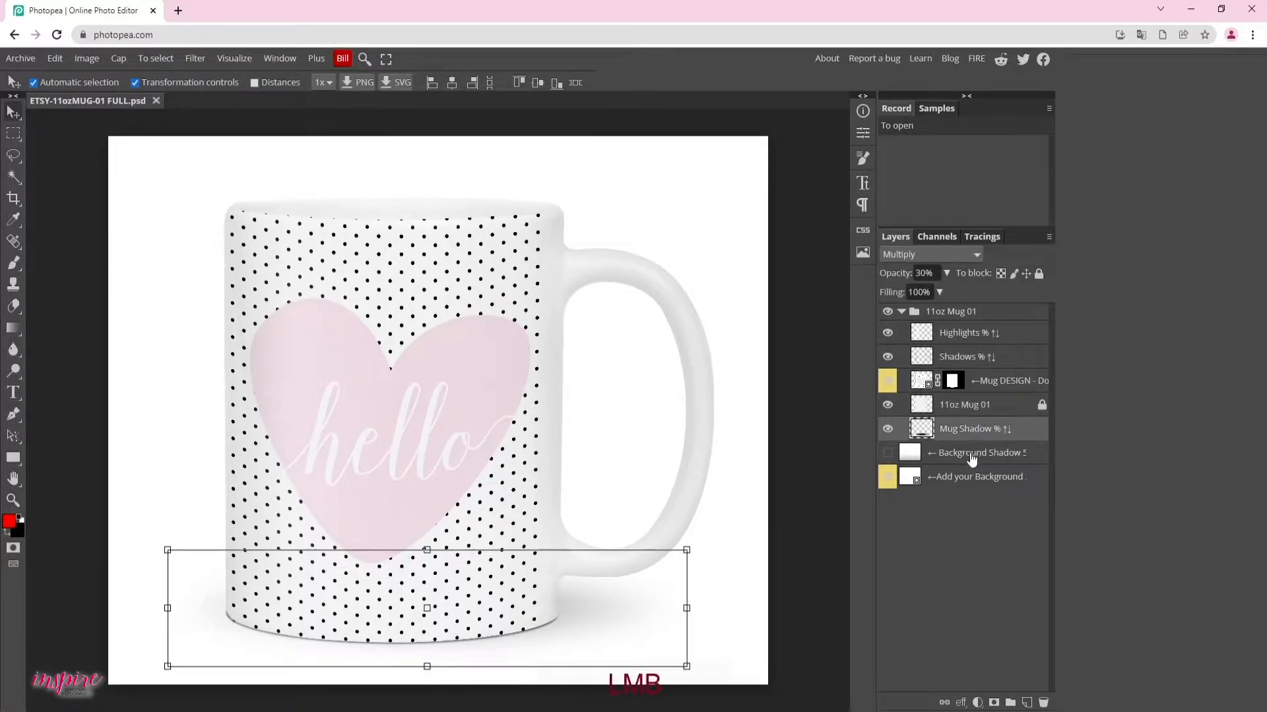
{"action": "left_click", "coordinate": [971, 460]}
{"action": "left_click", "coordinate": [972, 478]}
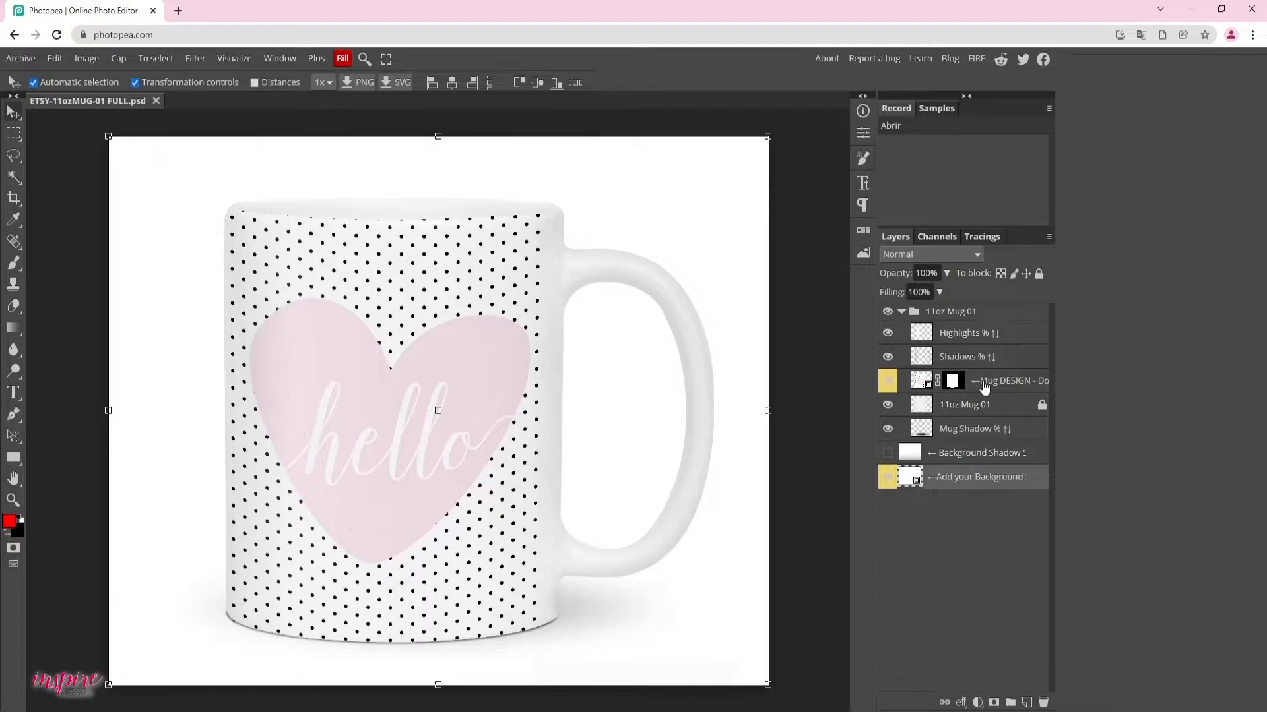
Step: Set the opacity of the Shadows layer to 53%
{"action": "left_click", "coordinate": [987, 357]}
{"action": "left_click", "coordinate": [946, 271]}
{"action": "mouse_move", "coordinate": [898, 292]}
{"action": "left_mouse_down"}
{"action": "mouse_move", "coordinate": [944, 294]}
{"action": "mouse_move", "coordinate": [904, 298]}
{"action": "mouse_move", "coordinate": [944, 295]}
{"action": "mouse_move", "coordinate": [918, 294]}
{"action": "left_mouse_up"}
{"action": "left_click", "coordinate": [948, 272]}
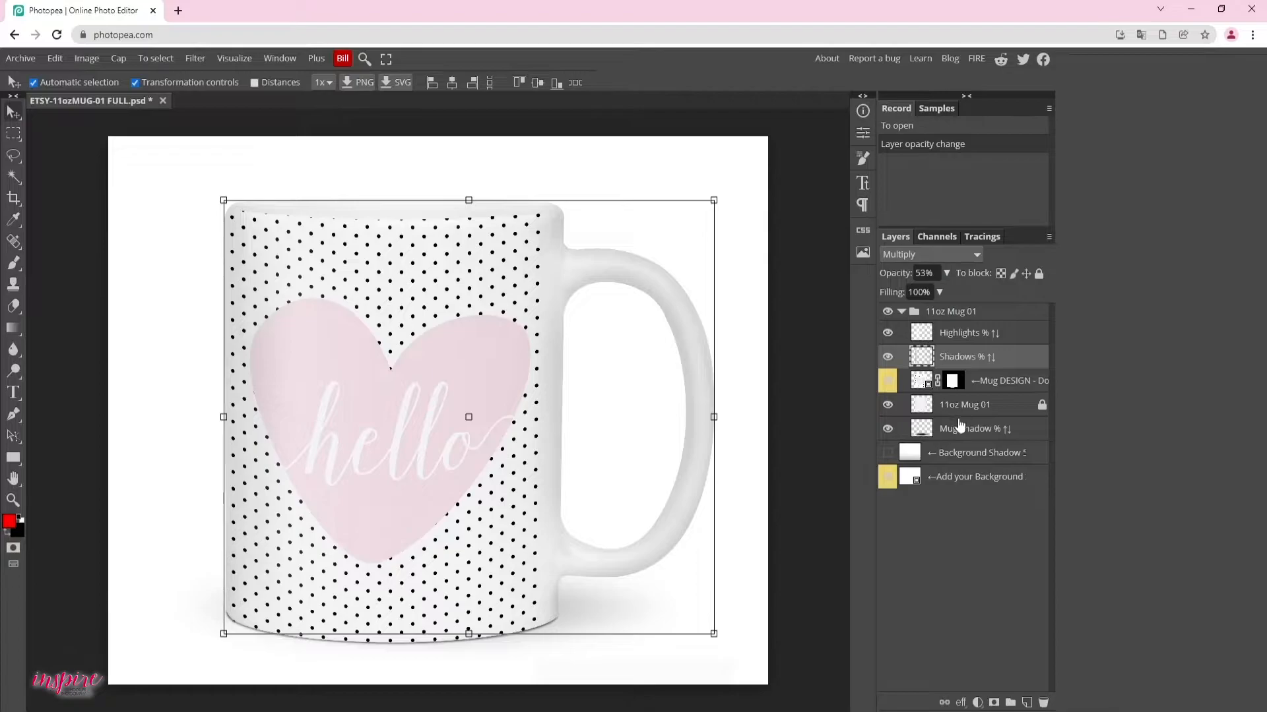
Step: Set the opacity of the Mug Shadow layer to 35%
{"action": "left_click", "coordinate": [961, 430]}
{"action": "left_click", "coordinate": [946, 273]}
{"action": "mouse_move", "coordinate": [900, 294]}
{"action": "left_mouse_down"}
{"action": "mouse_move", "coordinate": [958, 299]}
{"action": "mouse_move", "coordinate": [905, 300]}
{"action": "left_mouse_up"}
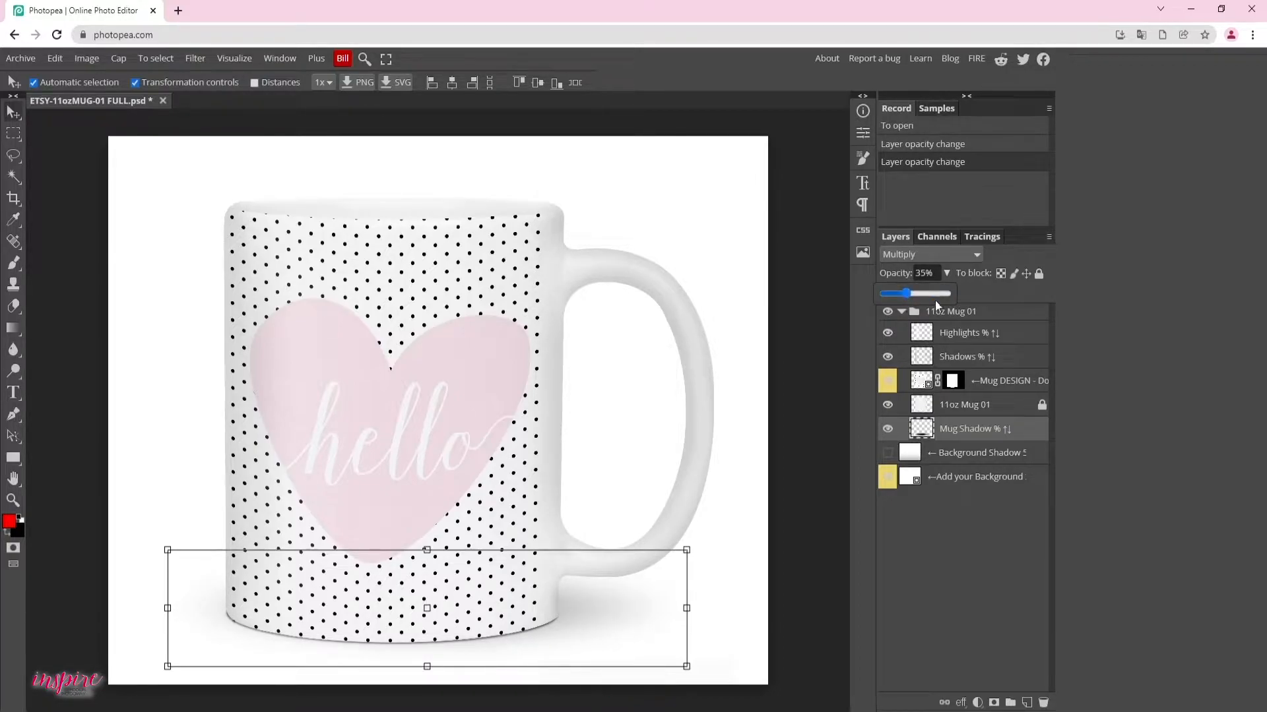
Step: Open the Mug DESIGN smart object and place tea-976246_960_720.jpg from File Explorer into it
{"action": "left_click", "coordinate": [988, 386]}
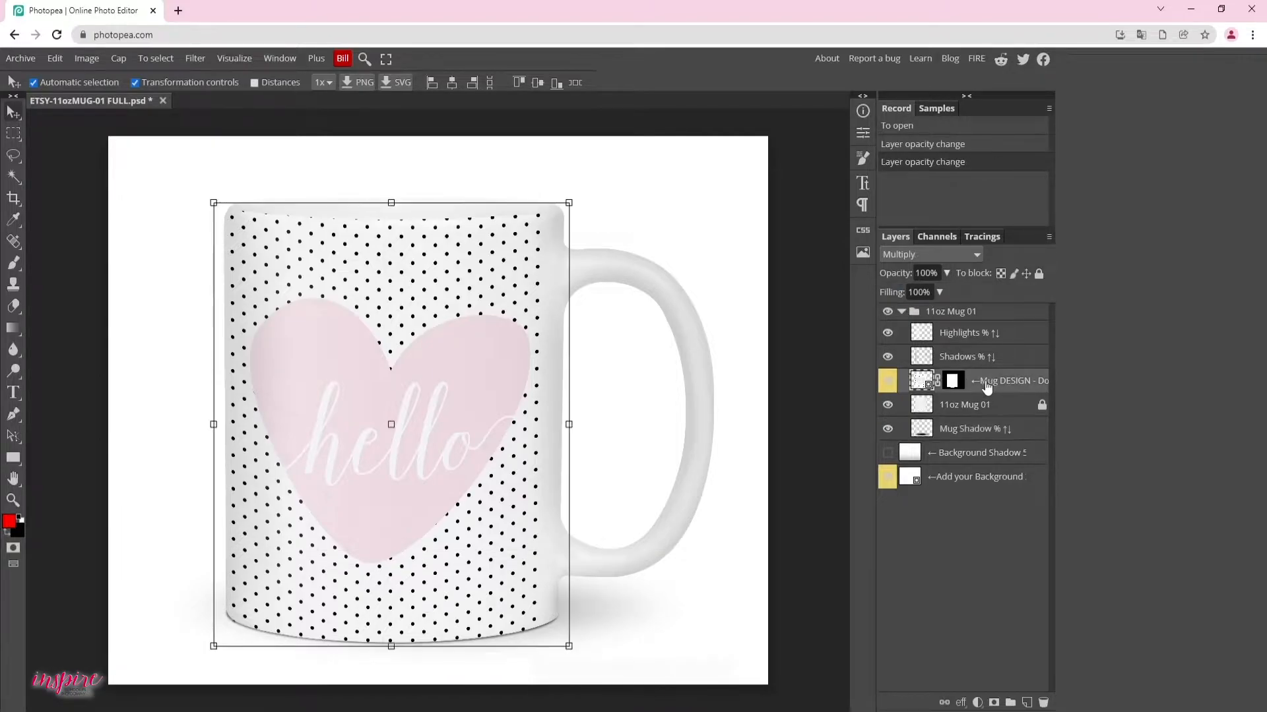
{"action": "double_click", "coordinate": [921, 383]}
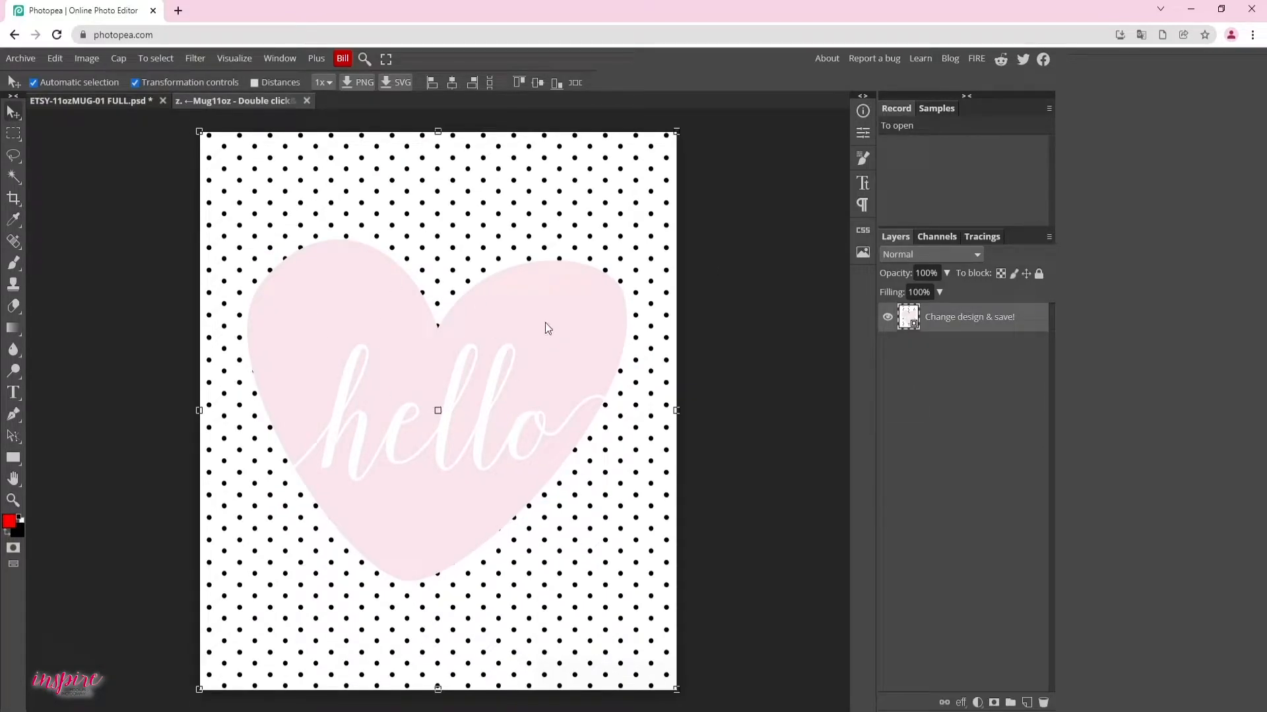
{"action": "mouse_move", "coordinate": [420, 710]}
{"action": "left_click", "coordinate": [403, 653]}
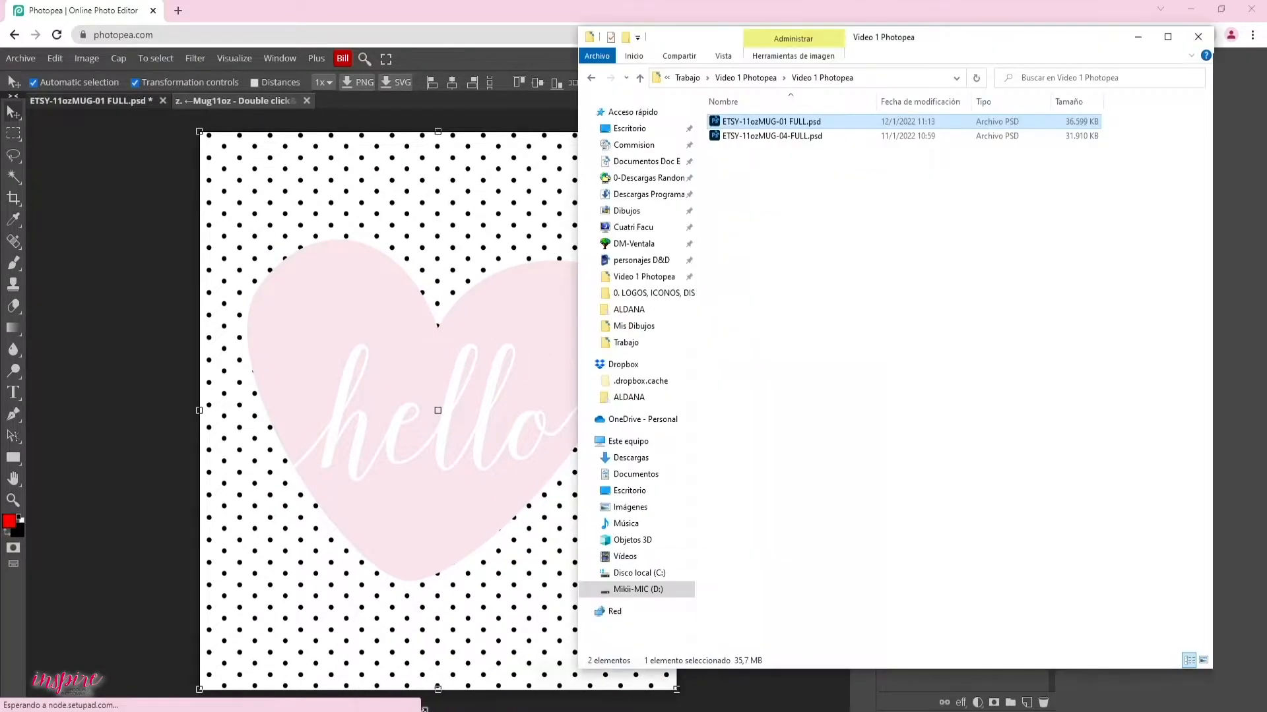
{"action": "left_click", "coordinate": [758, 78]}
{"action": "left_click", "coordinate": [1047, 146]}
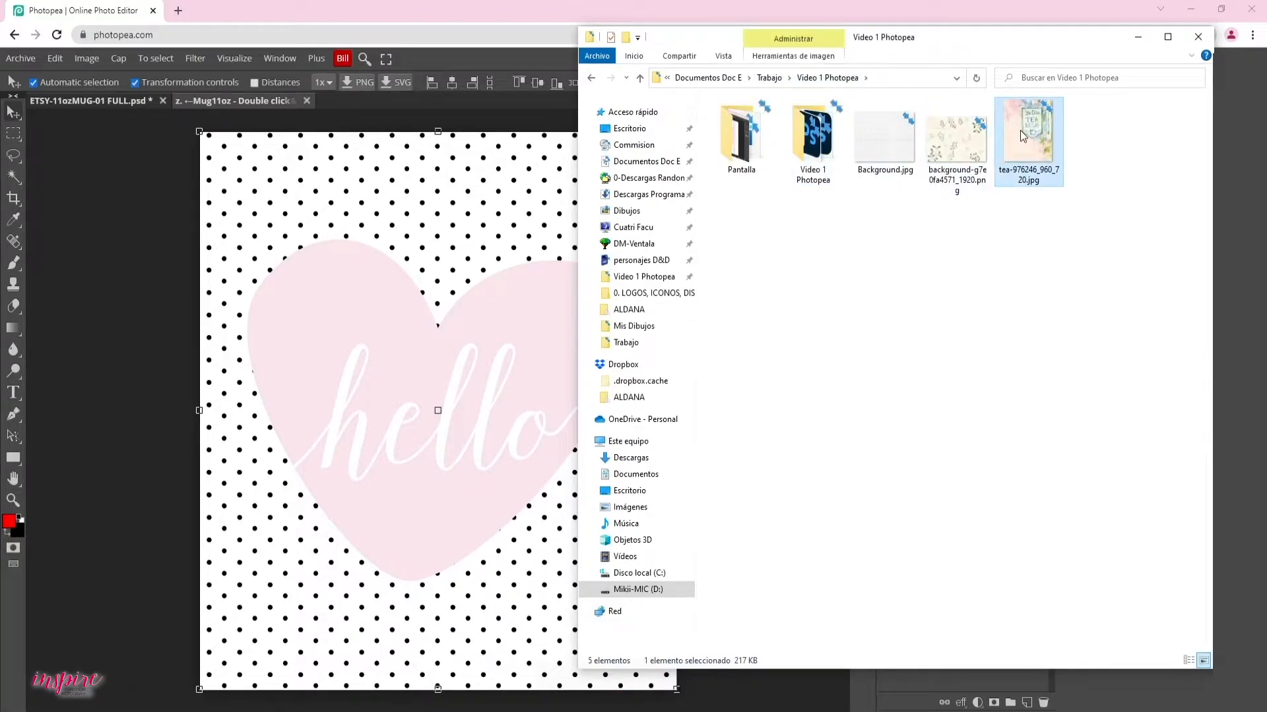
{"action": "left_click_drag", "start_coordinate": [1020, 129], "coordinate": [406, 387]}
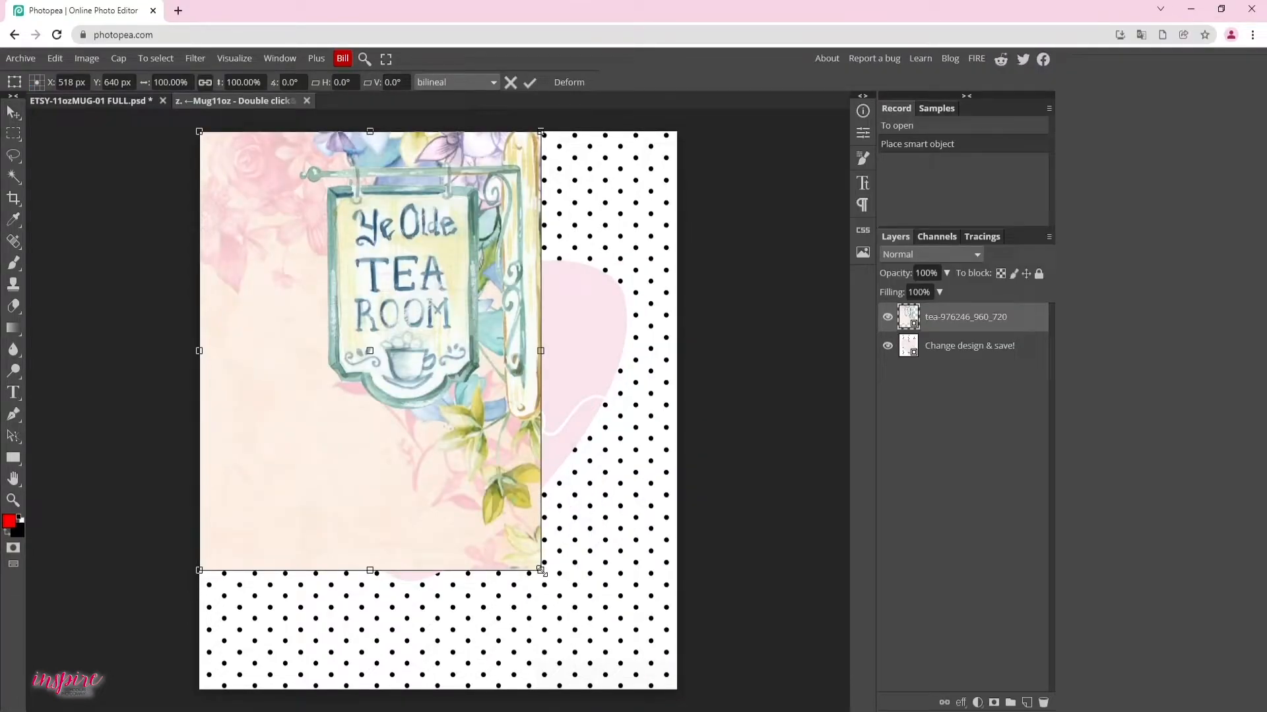
Step: Scale the placed tea image to about 139.81% so it covers the design canvas, and save the smart object back to the mug mockup
{"action": "left_click_drag", "start_coordinate": [542, 572], "coordinate": [674, 606]}
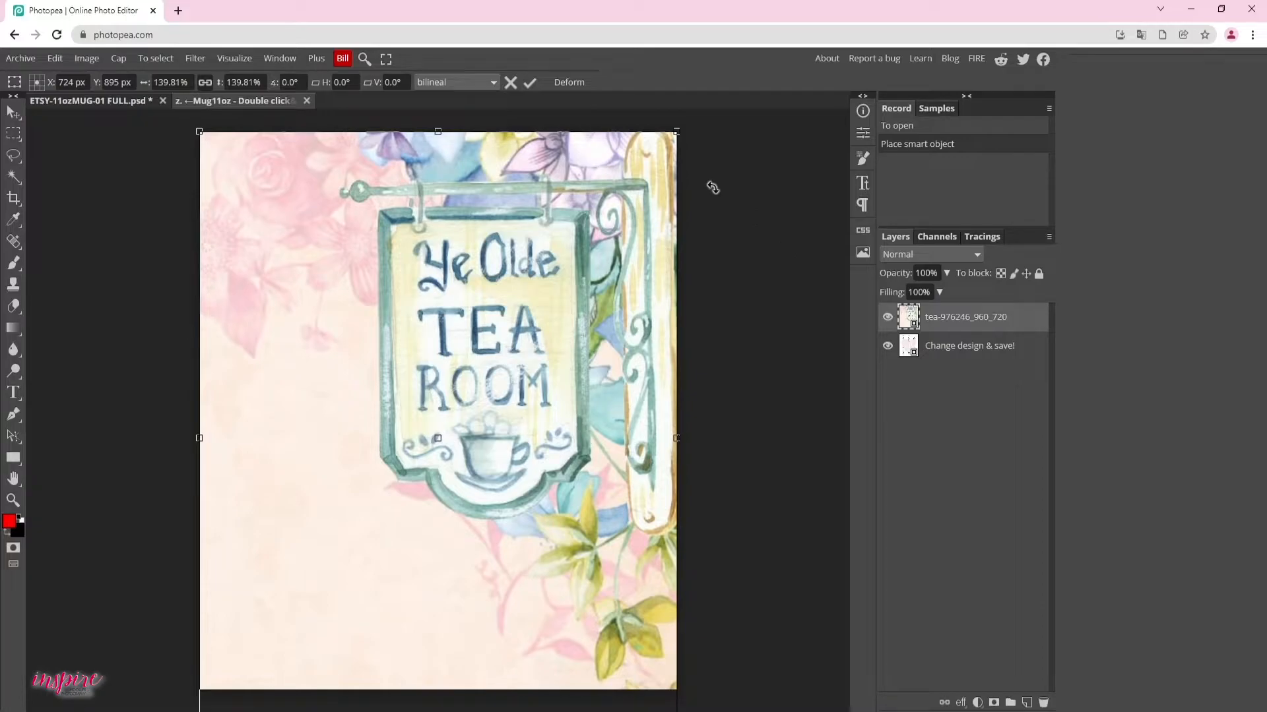
{"action": "left_click", "coordinate": [20, 59]}
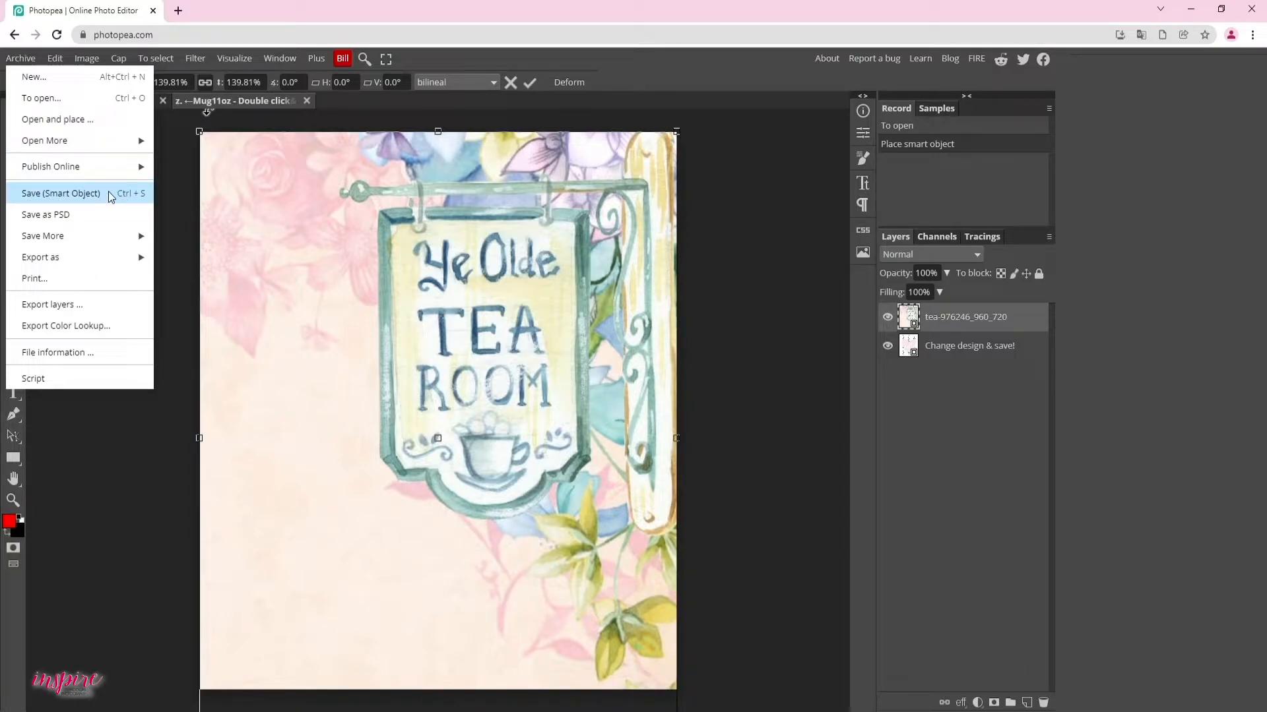
{"action": "left_click", "coordinate": [61, 193]}
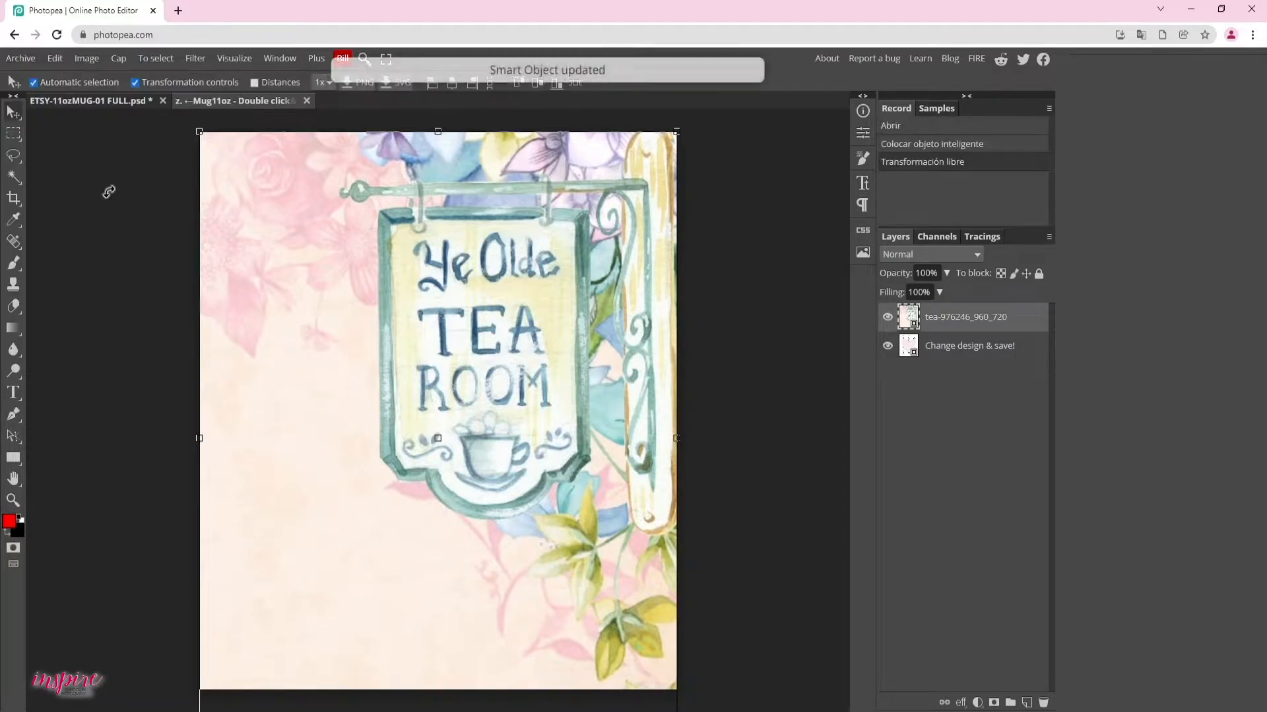
{"action": "left_click", "coordinate": [124, 102]}
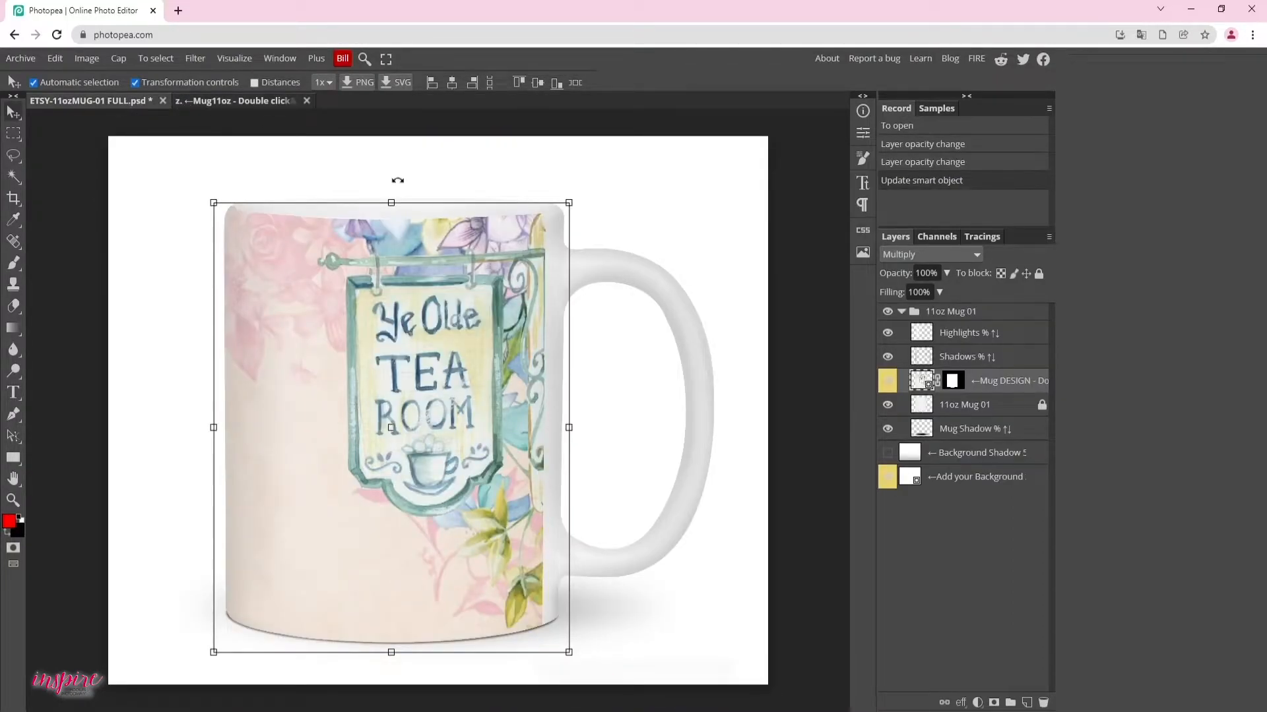
Step: Set the Shadows layer's opacity to 59% and preview the Background Shadow layer by showing and hiding it
{"action": "left_click", "coordinate": [962, 360]}
{"action": "left_click", "coordinate": [946, 273]}
{"action": "mouse_move", "coordinate": [921, 294]}
{"action": "left_mouse_down"}
{"action": "mouse_move", "coordinate": [913, 287]}
{"action": "mouse_move", "coordinate": [921, 294]}
{"action": "left_mouse_up"}
{"action": "left_click", "coordinate": [887, 453]}
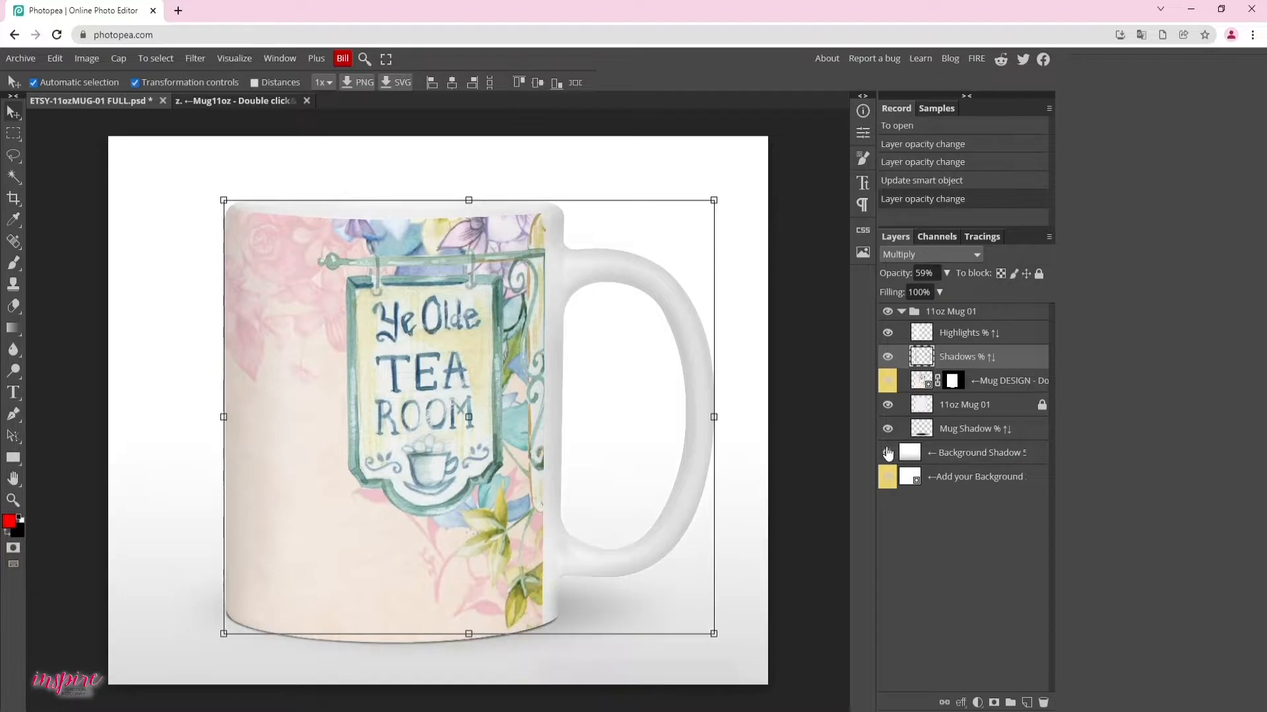
{"action": "left_click", "coordinate": [887, 453]}
Step: Open the Add your Background smart object and place Background.jpg from File Explorer over its canvas
{"action": "left_click", "coordinate": [934, 476]}
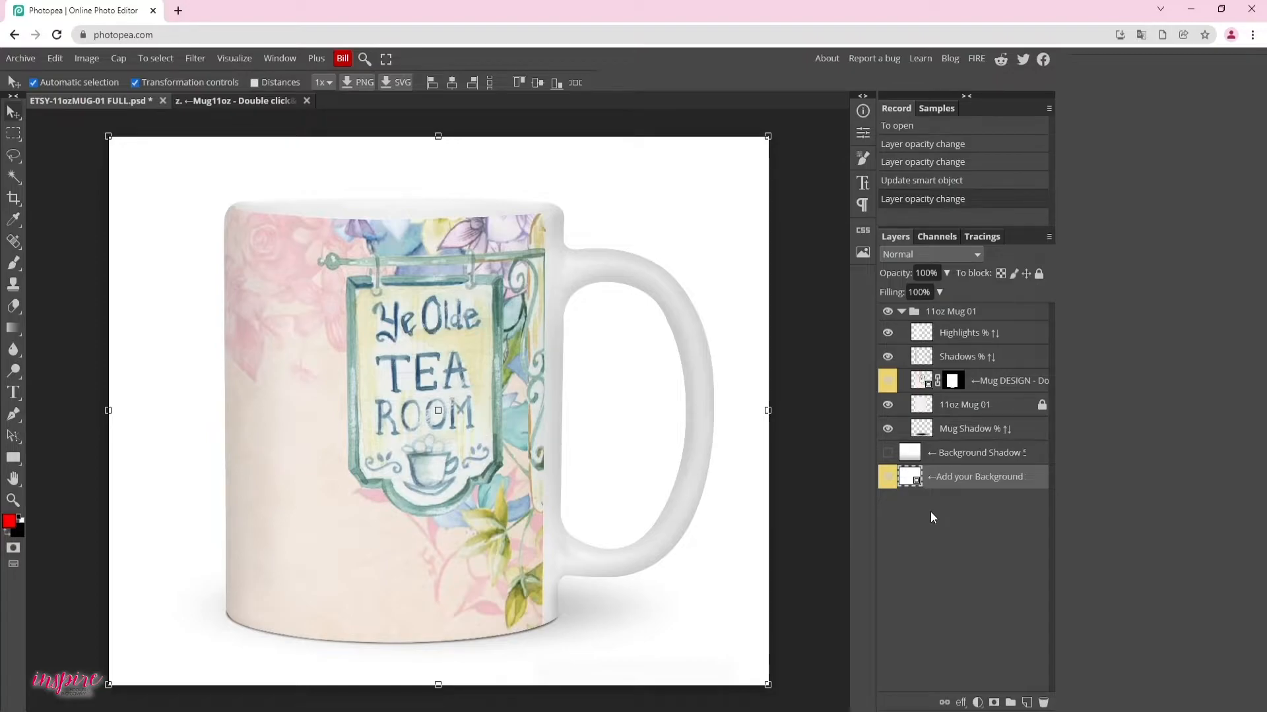
{"action": "double_click", "coordinate": [909, 478]}
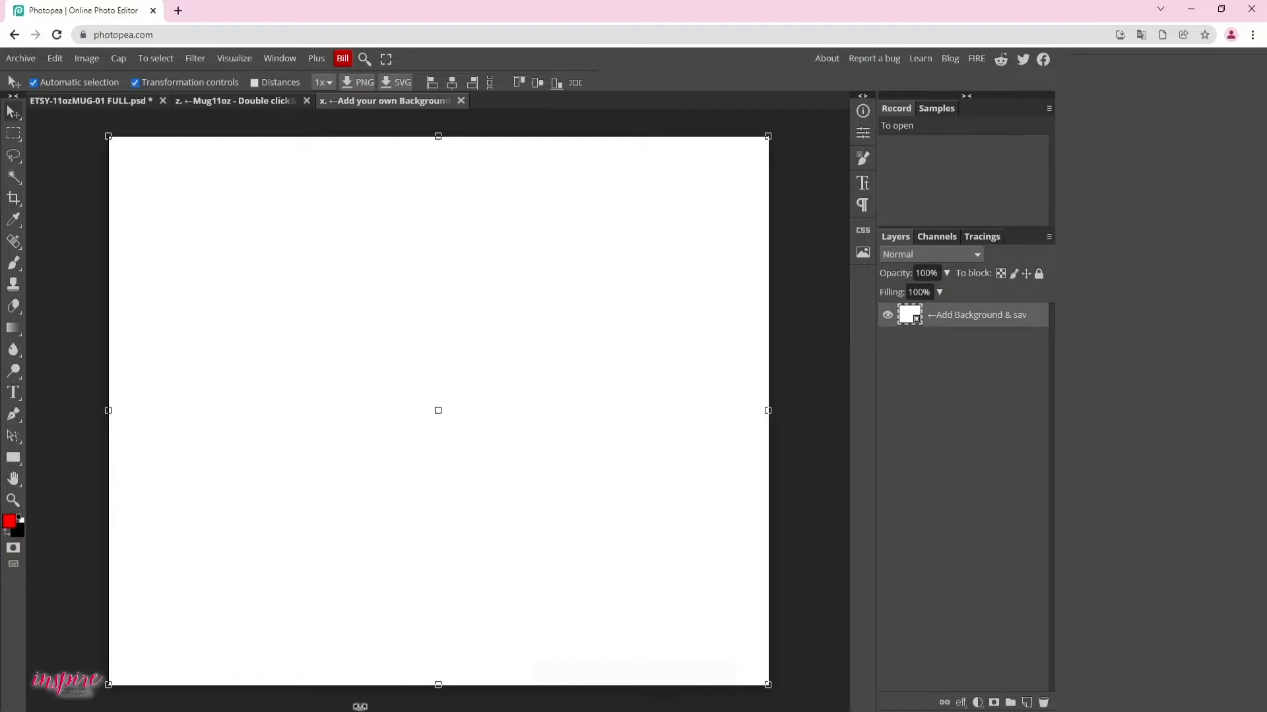
{"action": "left_click", "coordinate": [360, 708]}
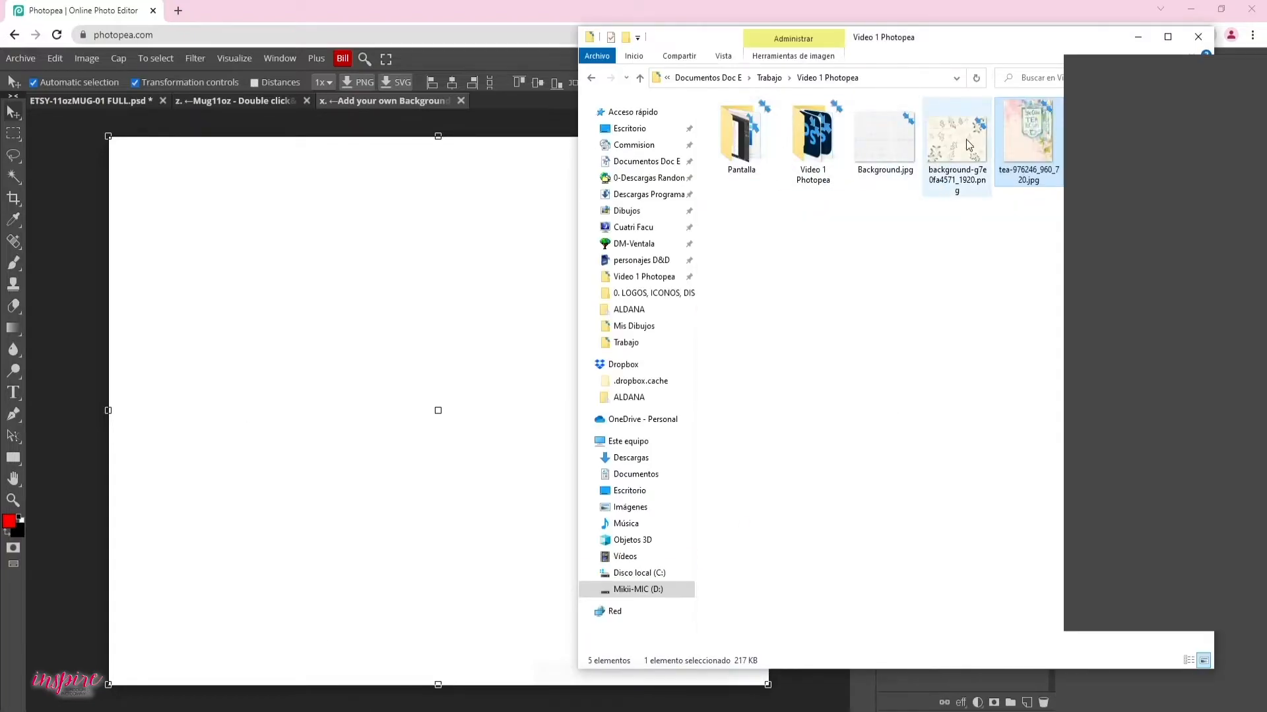
{"action": "left_click_drag", "start_coordinate": [889, 128], "coordinate": [435, 429]}
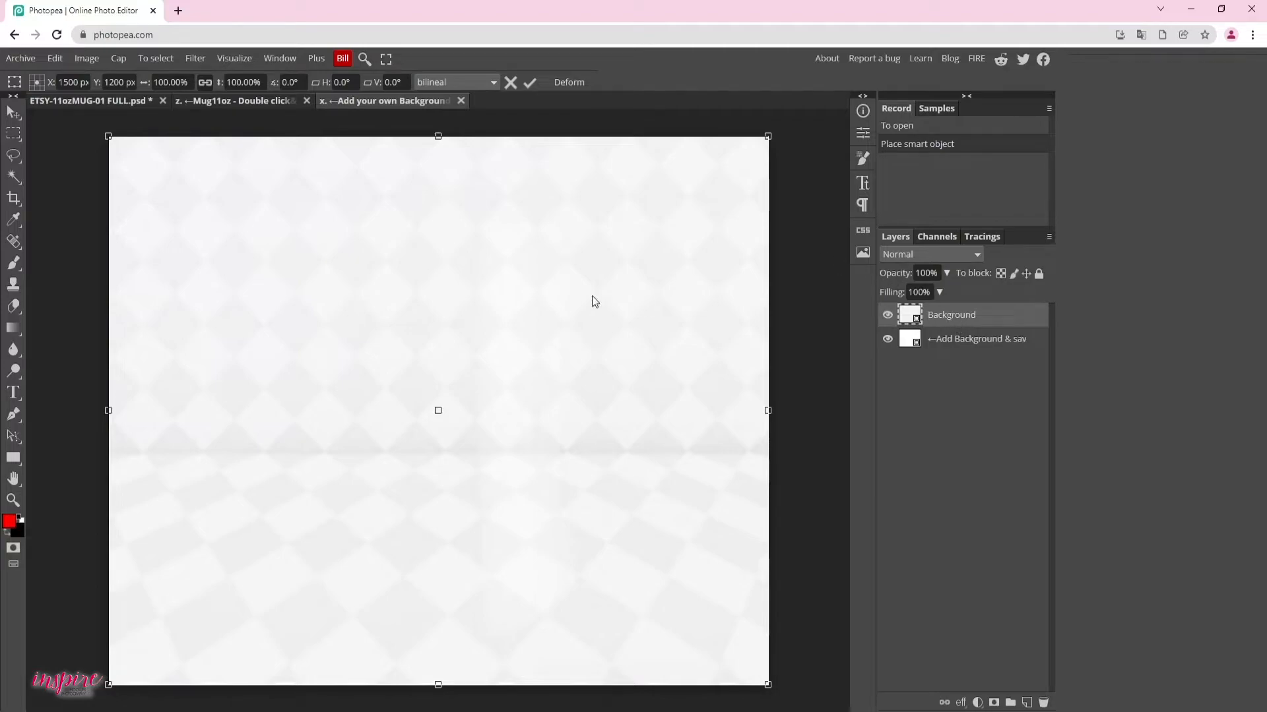
Step: Save the background smart object and show the Background Shadow layer in the mug mockup
{"action": "left_click", "coordinate": [20, 63]}
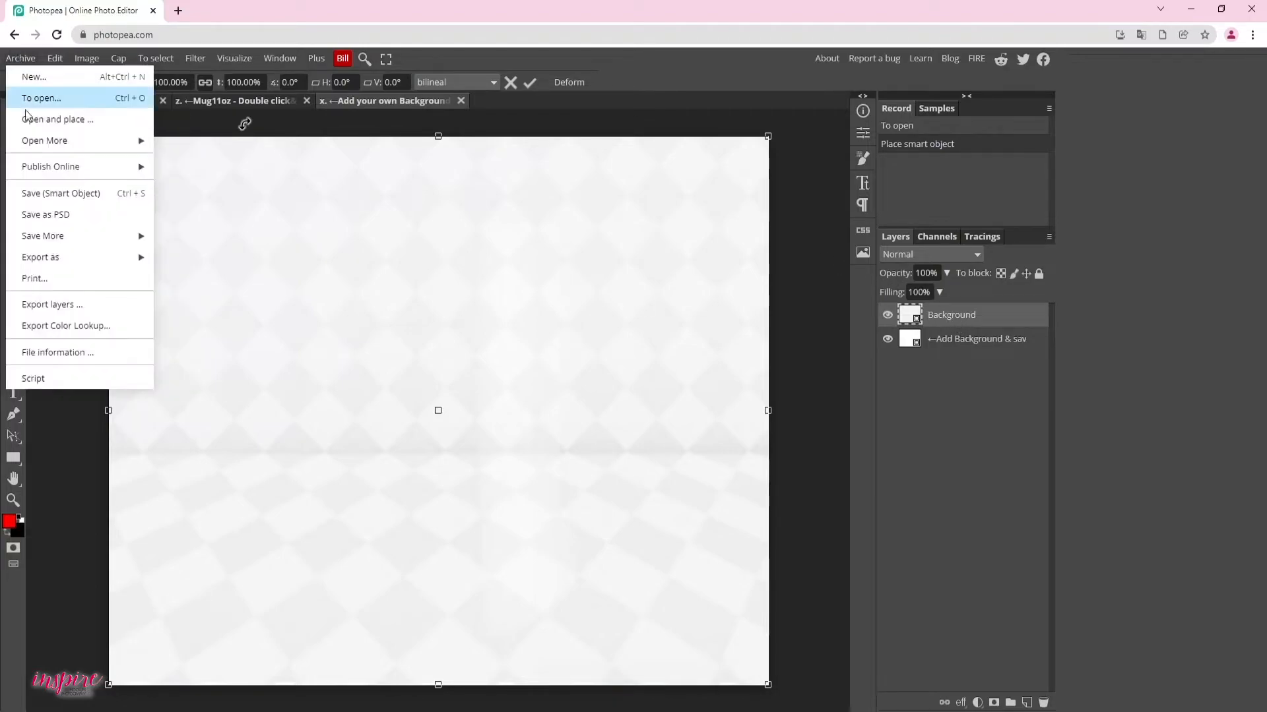
{"action": "left_click", "coordinate": [90, 193]}
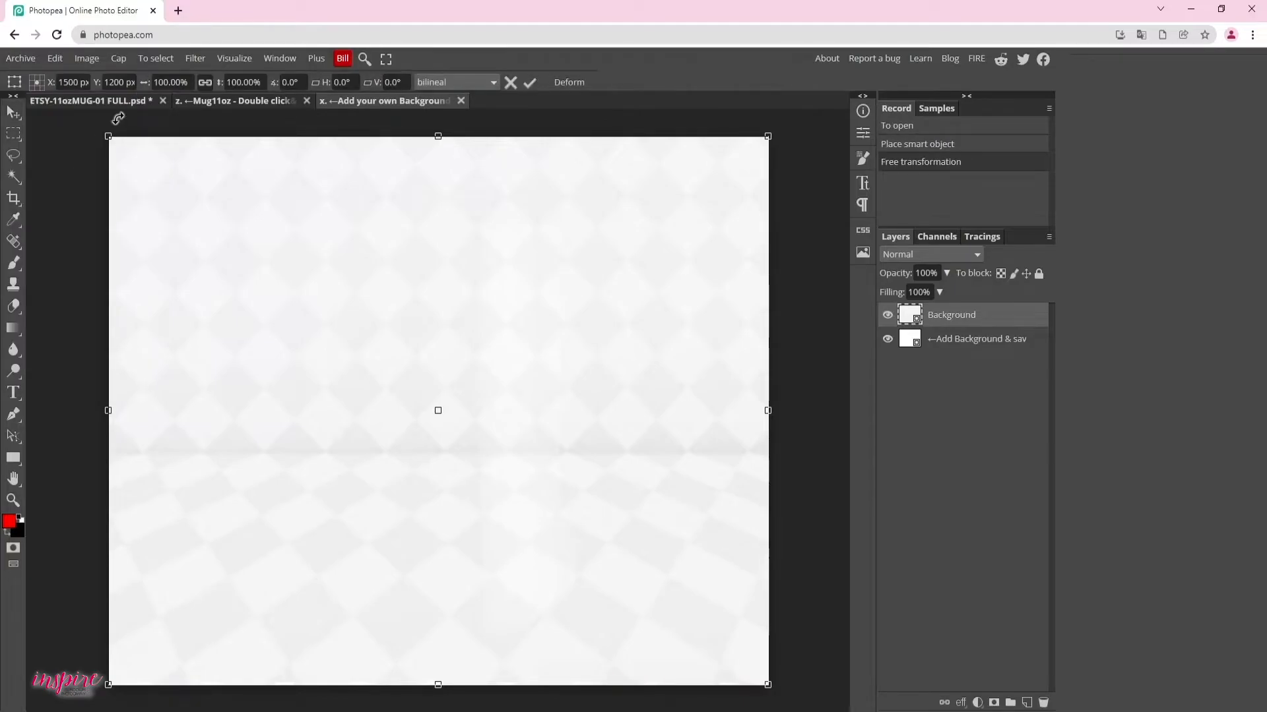
{"action": "left_click", "coordinate": [124, 100]}
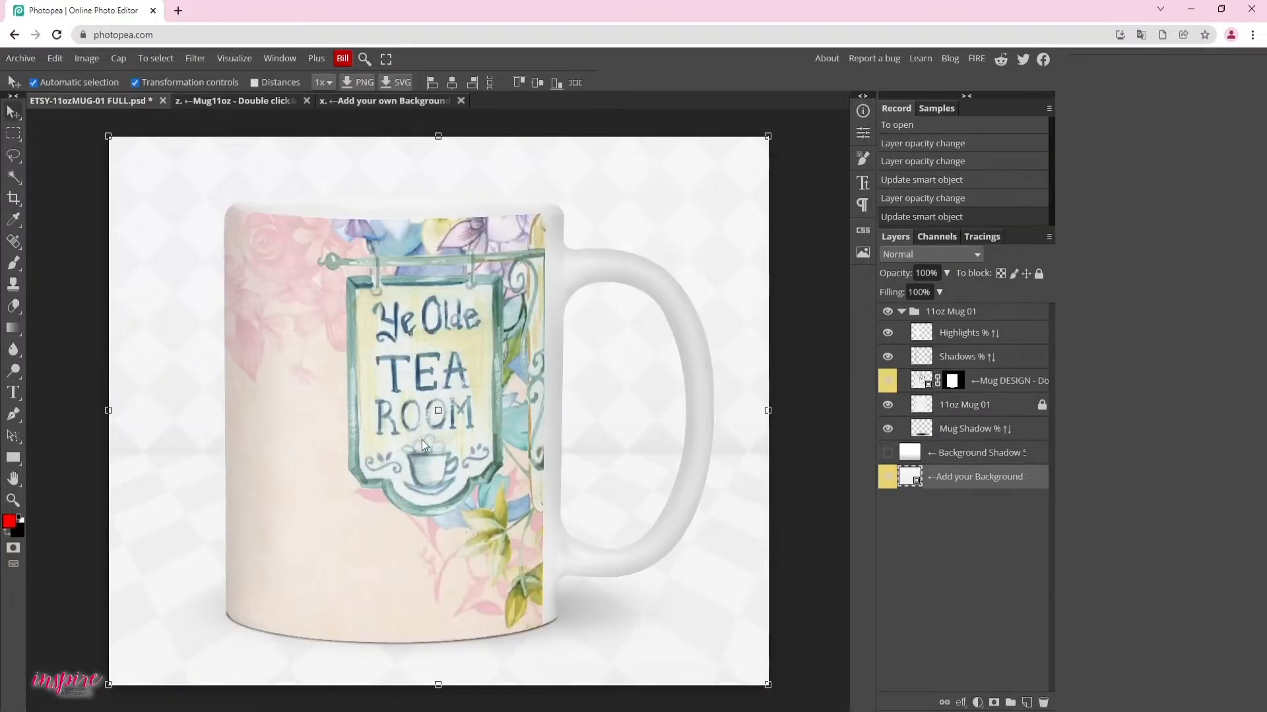
{"action": "left_click", "coordinate": [888, 453]}
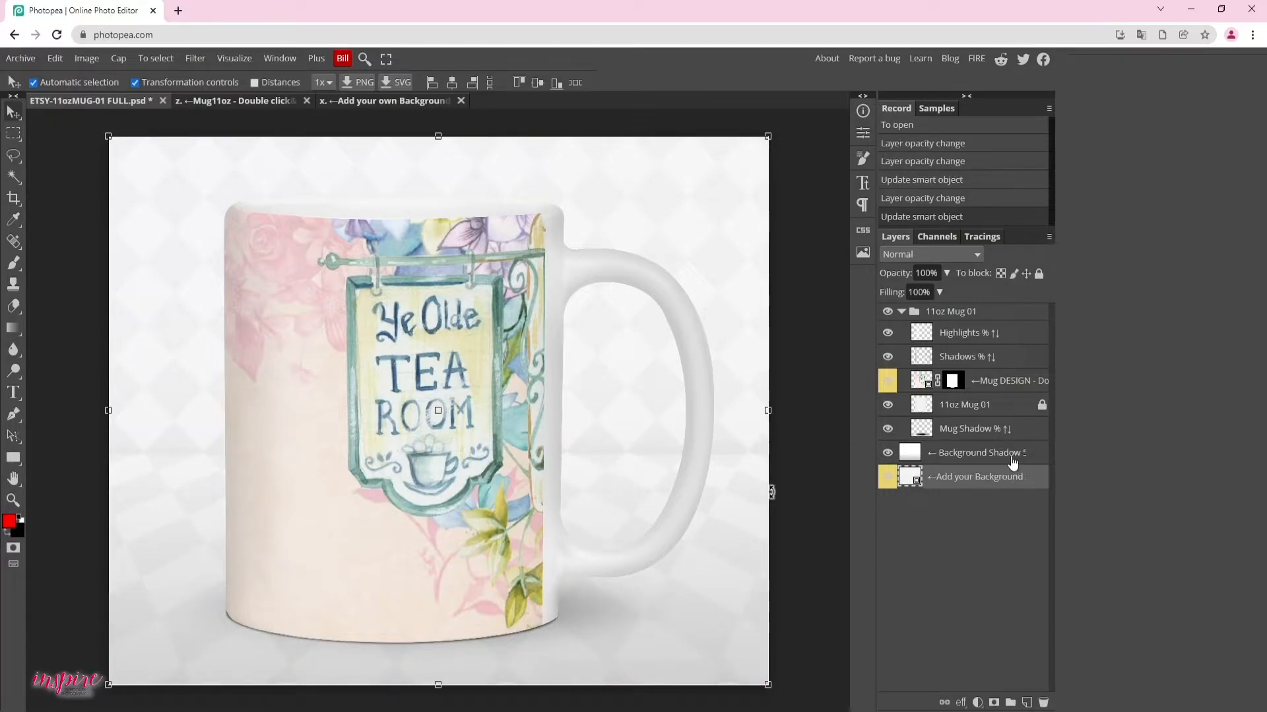
{"action": "key", "text": "ctrl+t"}
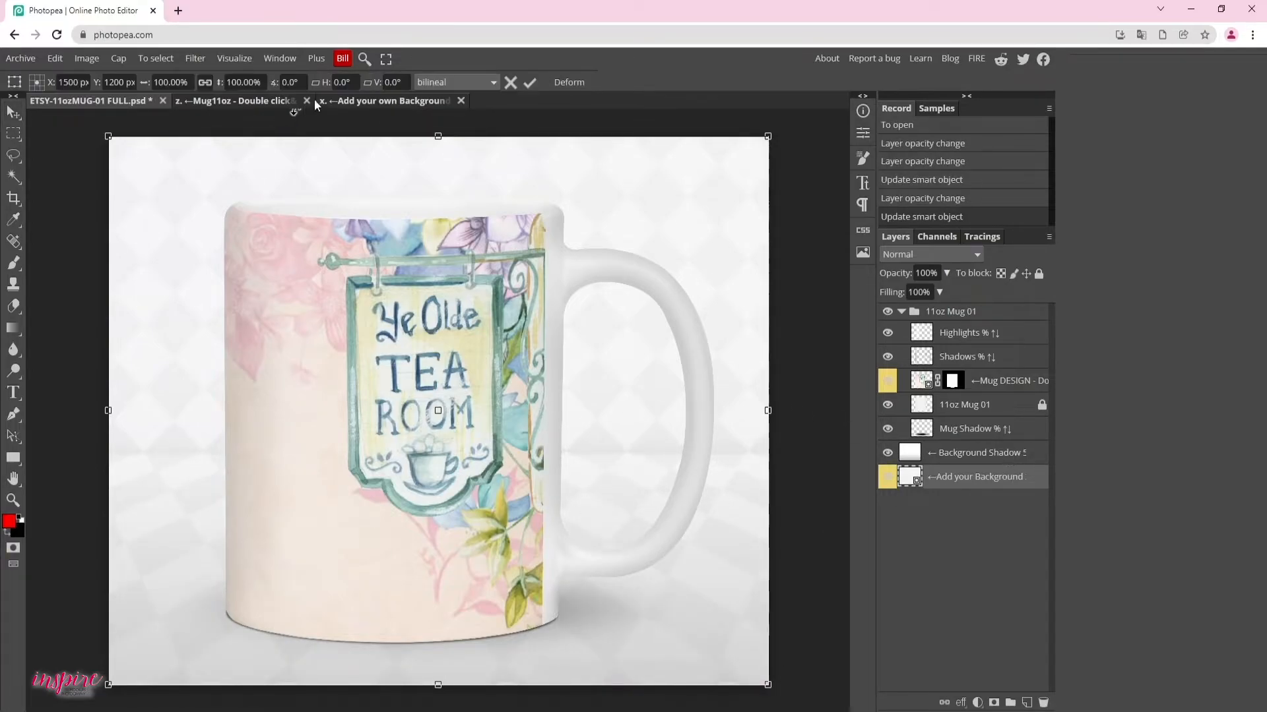
Step: Hide the tea image layer in the mug design smart object and save it back to the mockup
{"action": "left_click", "coordinate": [270, 103]}
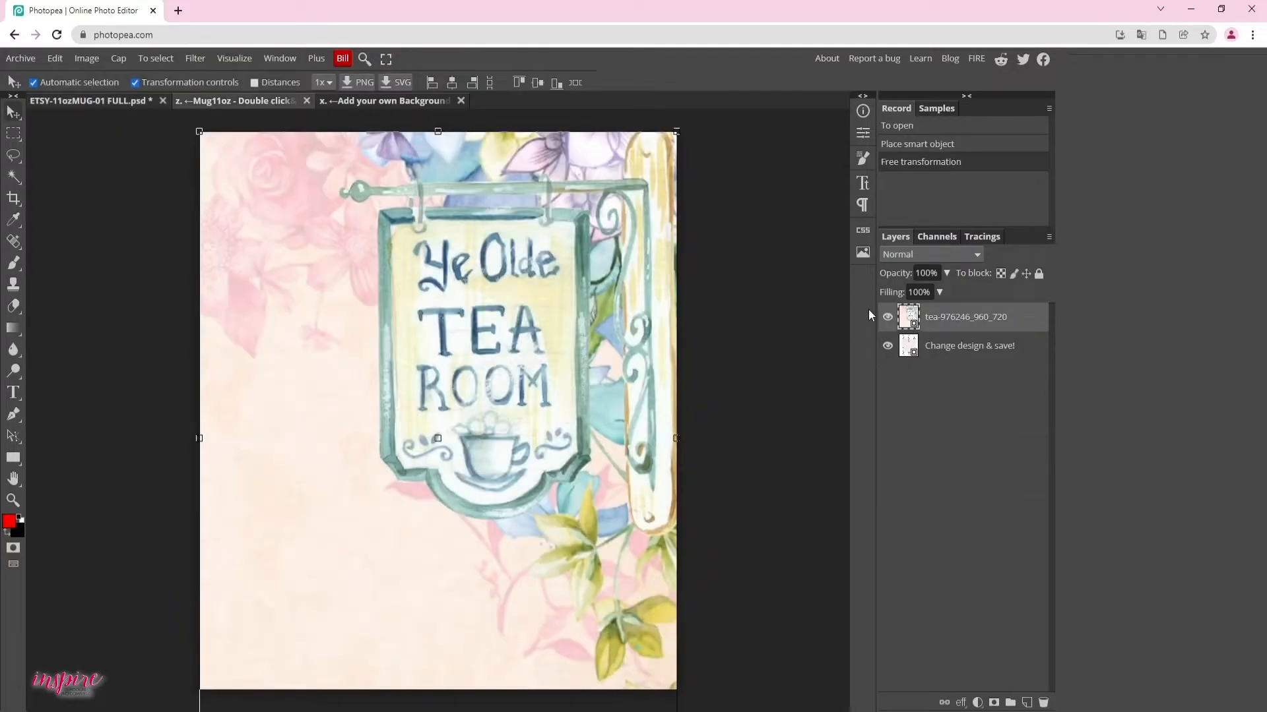
{"action": "left_click", "coordinate": [887, 319]}
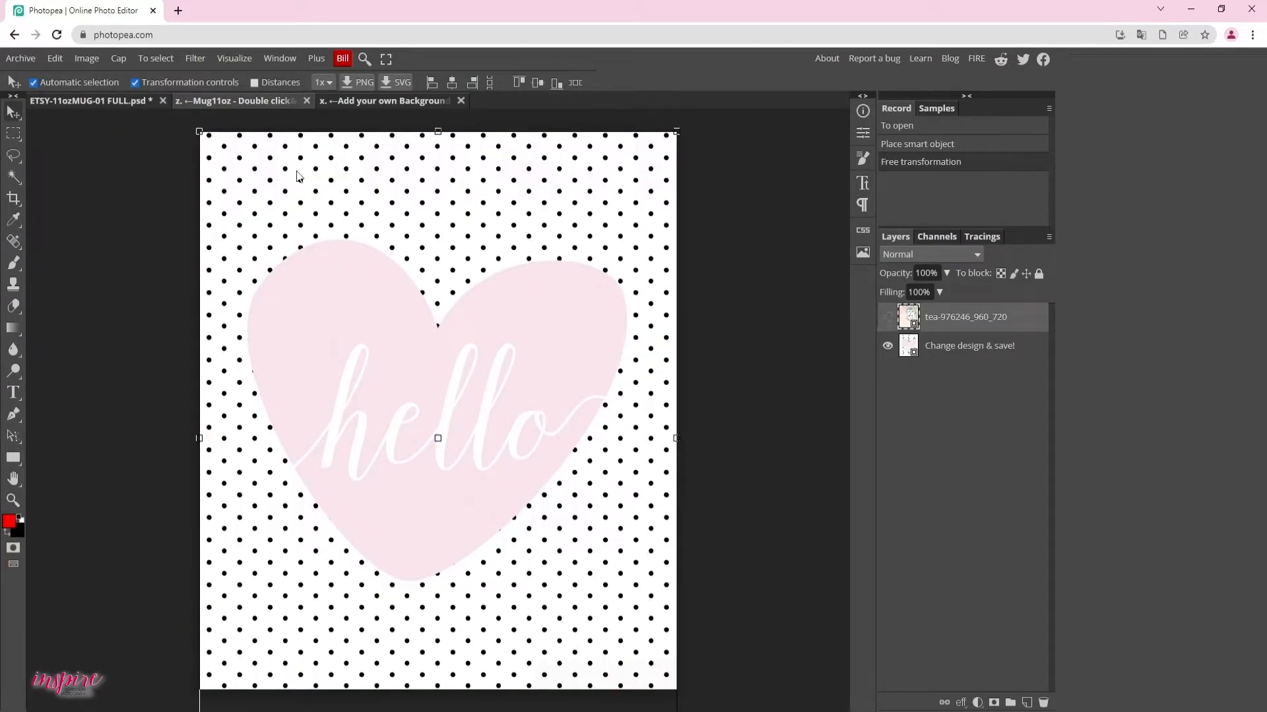
{"action": "left_click", "coordinate": [21, 58]}
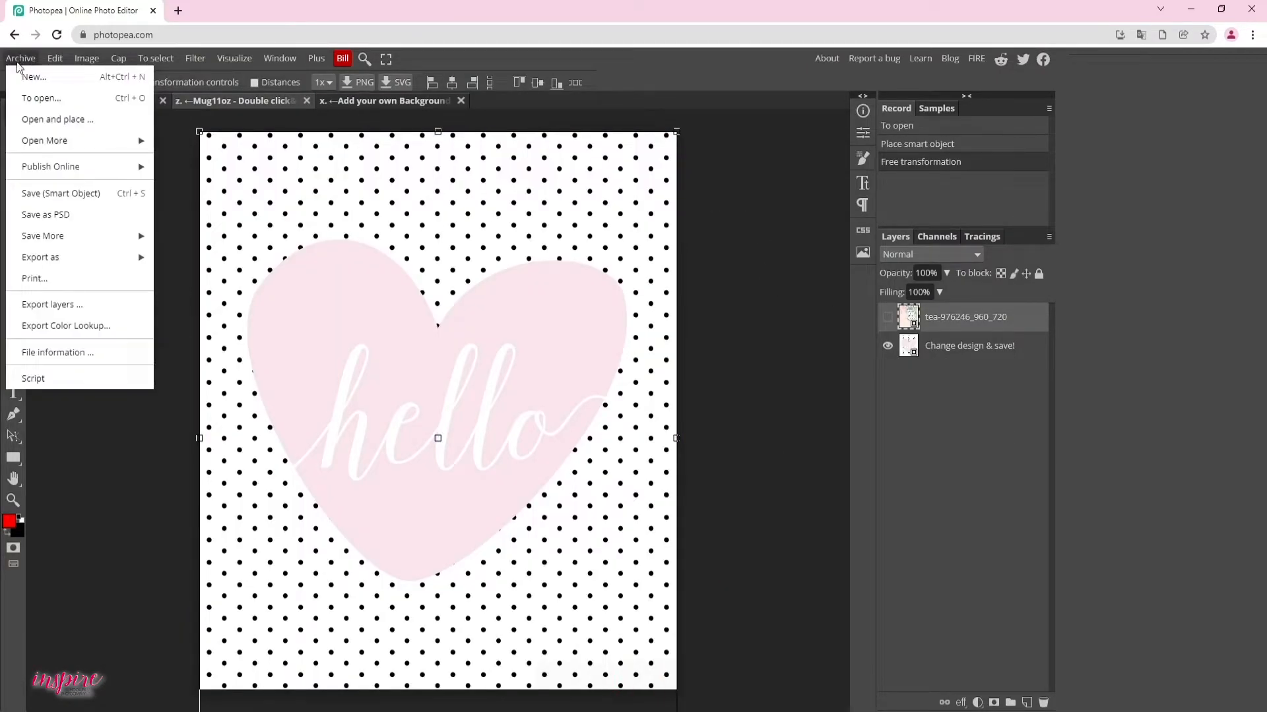
{"action": "left_click", "coordinate": [65, 193]}
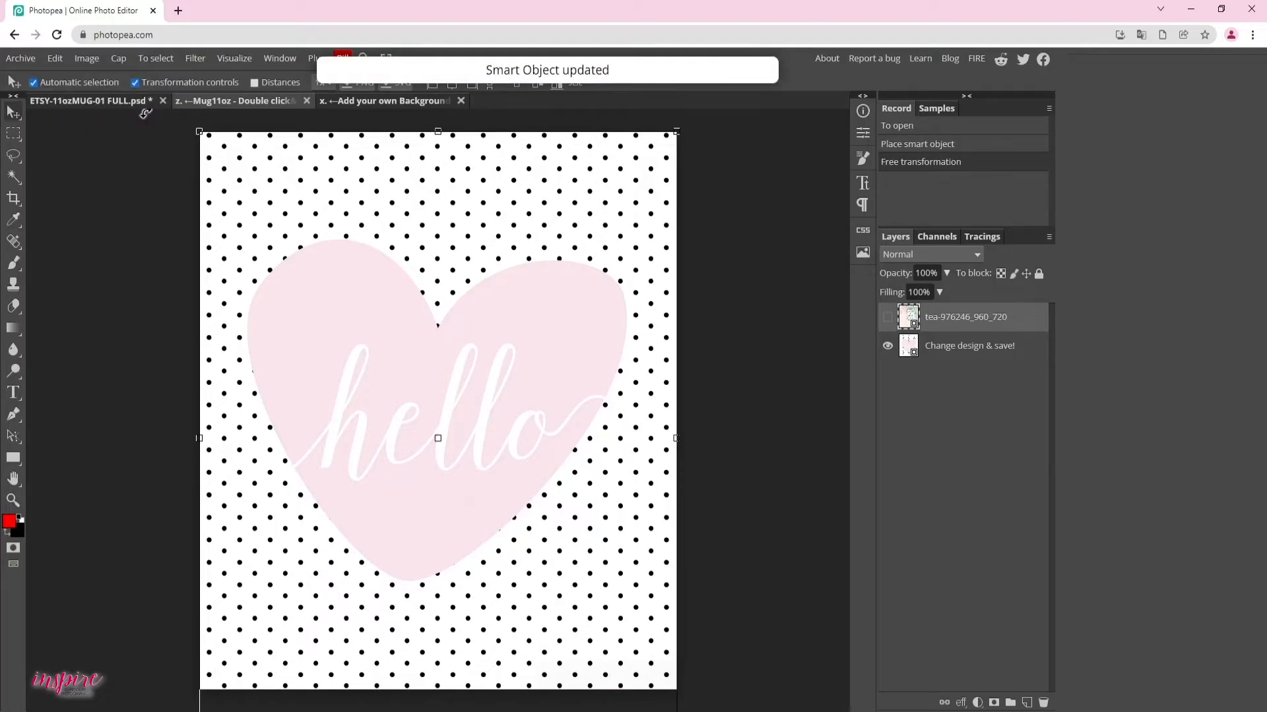
{"action": "left_click", "coordinate": [132, 100]}
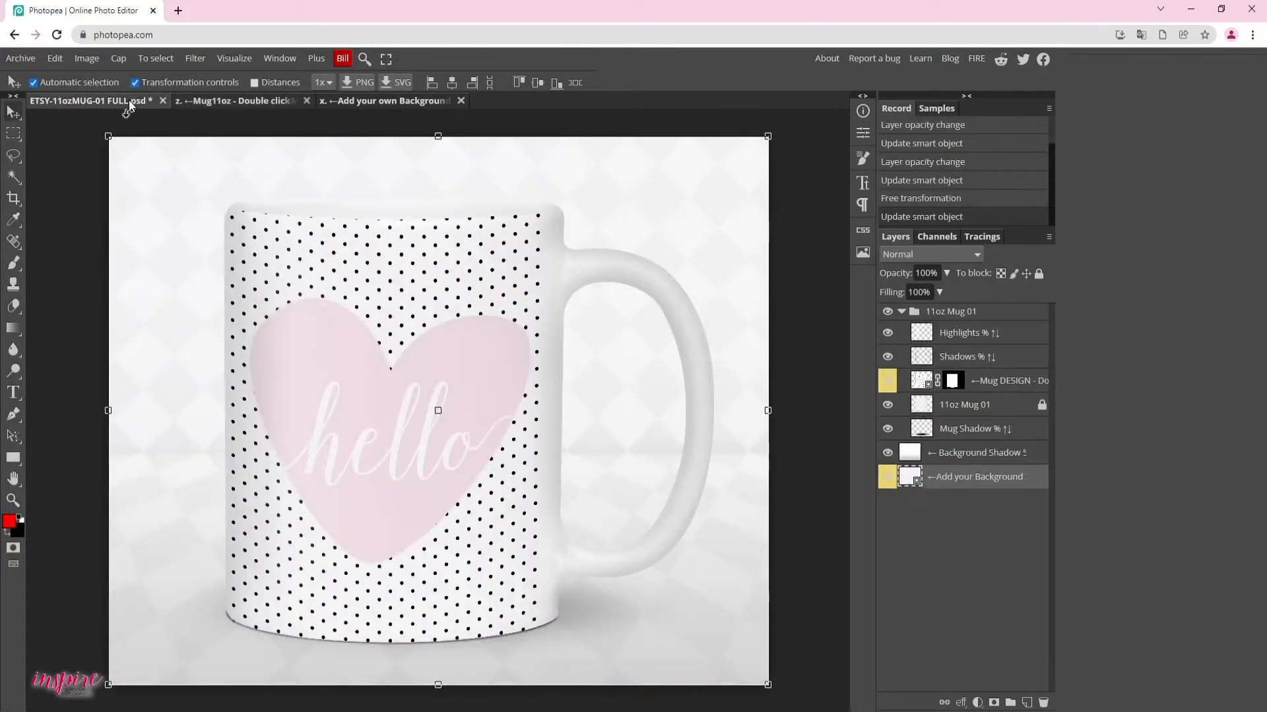
Step: Review the PNG export settings for the mug mockup and close them without saving
{"action": "left_click", "coordinate": [34, 58]}
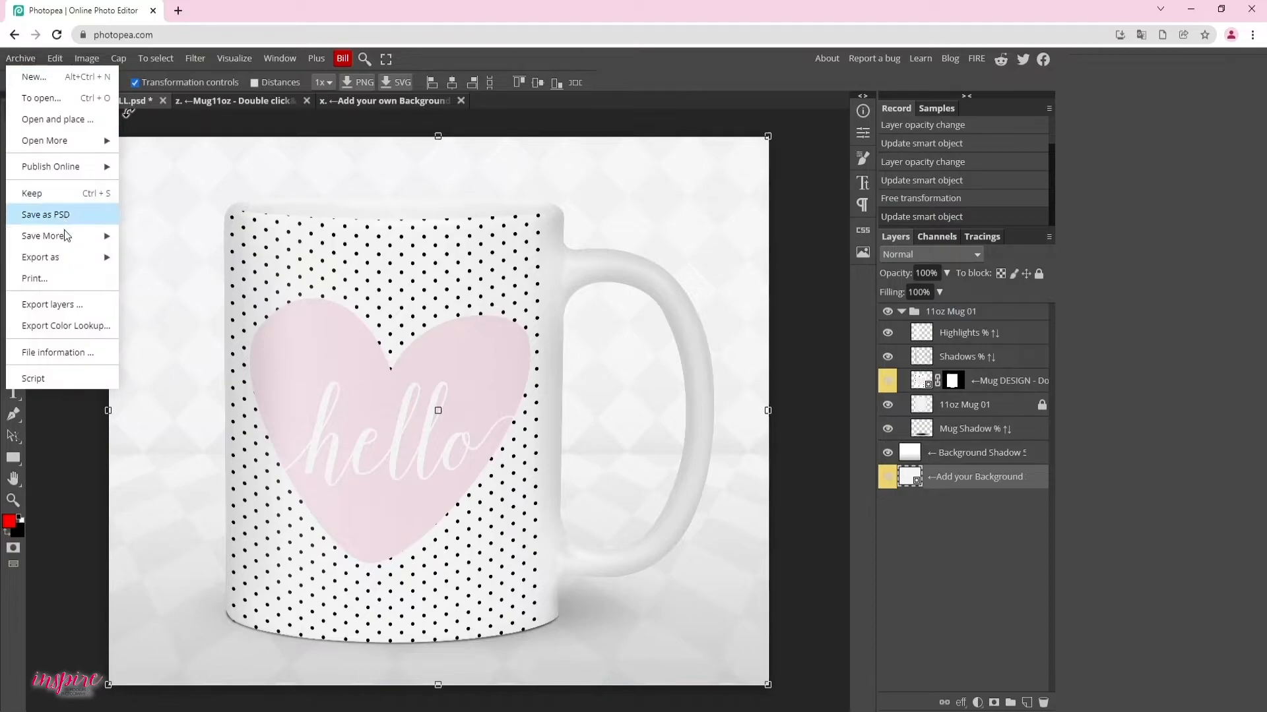
{"action": "mouse_move", "coordinate": [65, 254]}
{"action": "left_click", "coordinate": [148, 256]}
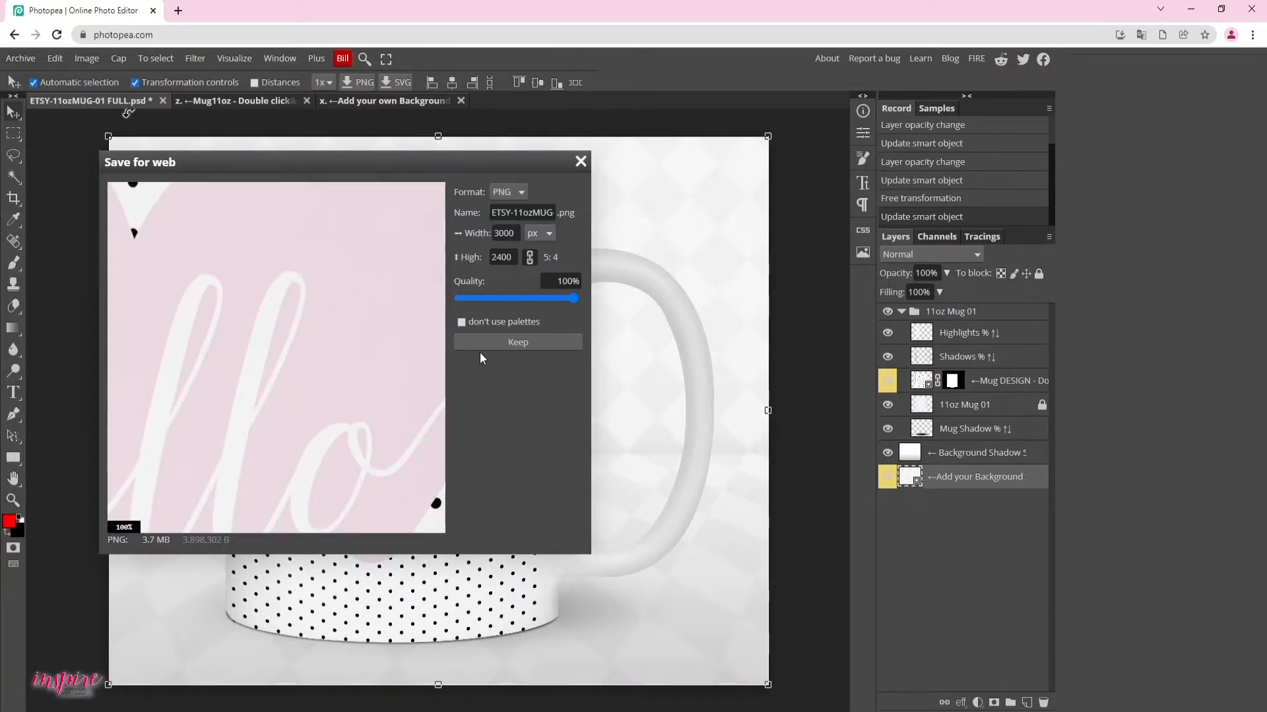
{"action": "left_click", "coordinate": [580, 161]}
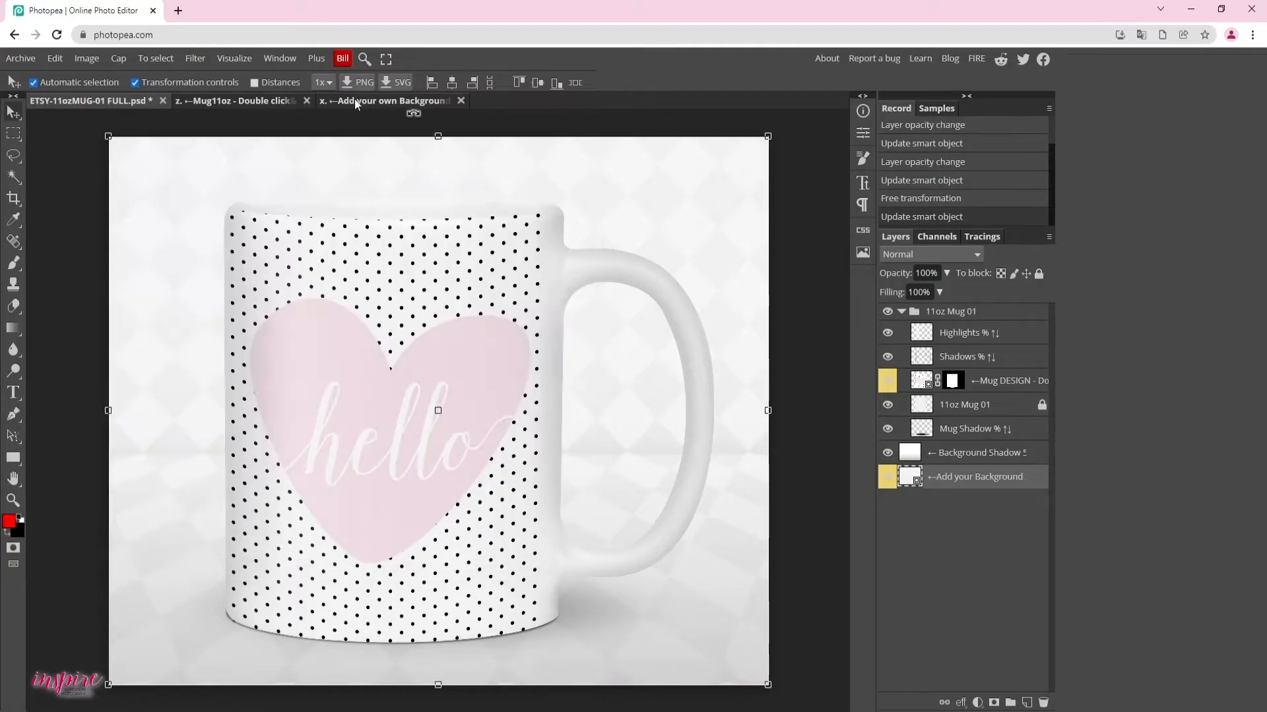
Step: Export the hello mug mockup as a JPG, check the saved picture in the photo viewer and close it
{"action": "left_click", "coordinate": [20, 58]}
{"action": "mouse_move", "coordinate": [49, 262]}
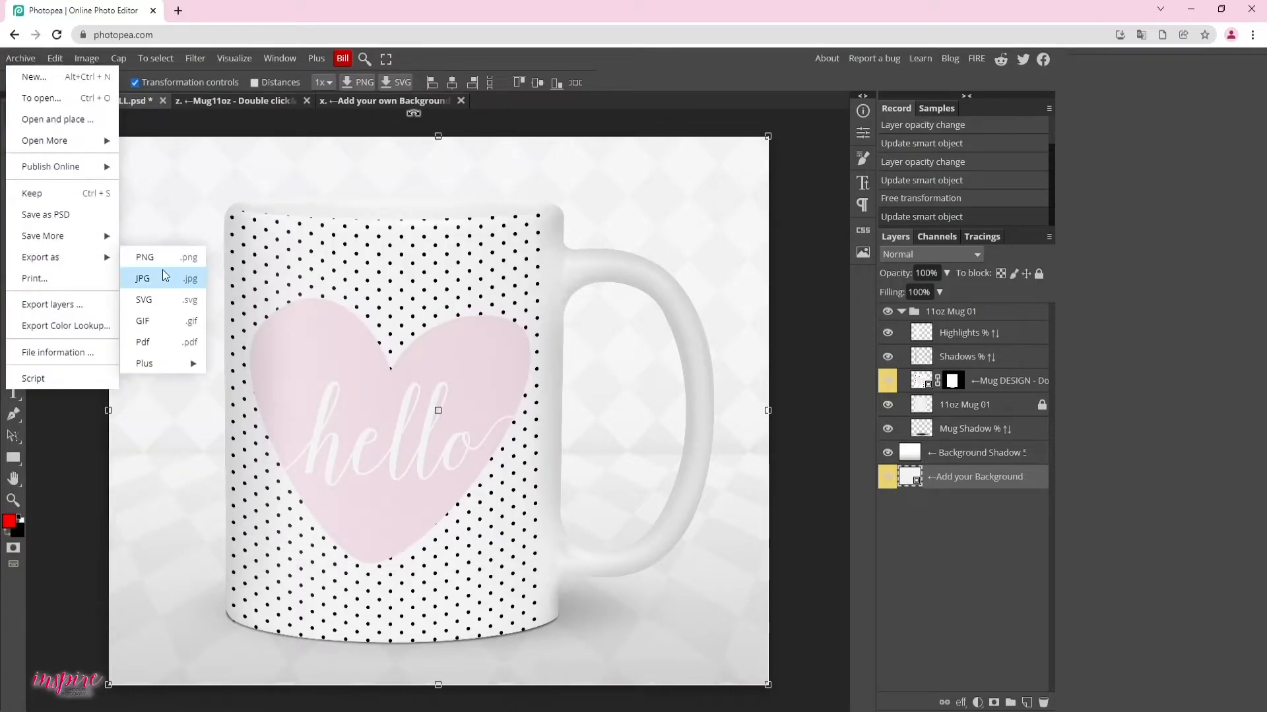
{"action": "left_click", "coordinate": [153, 273]}
{"action": "left_click", "coordinate": [501, 342]}
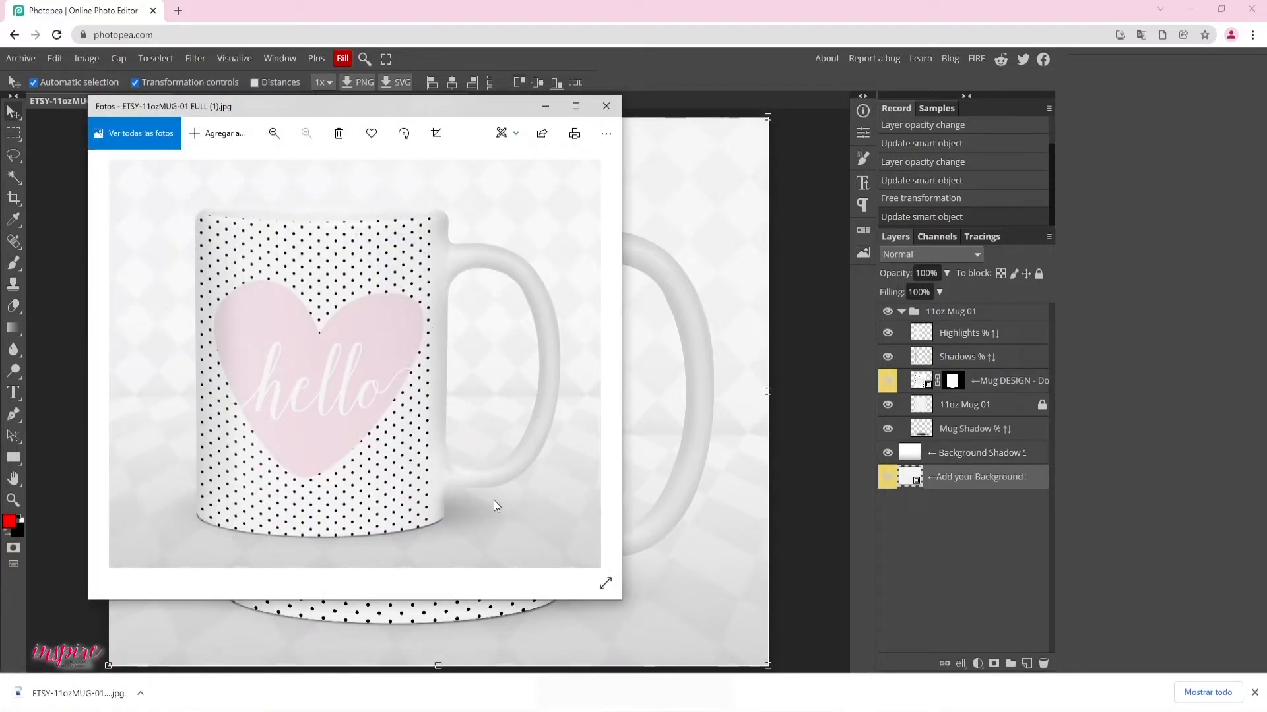
{"action": "left_click", "coordinate": [606, 106]}
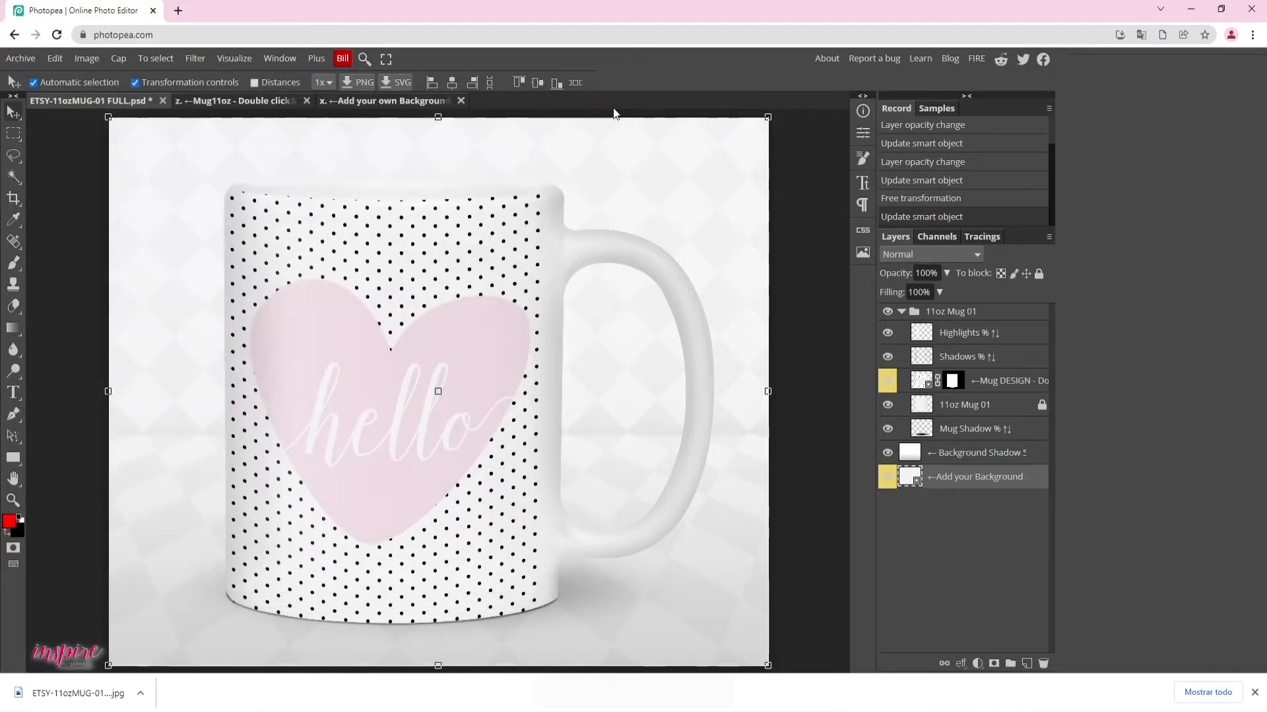
{"action": "left_click", "coordinate": [1255, 692]}
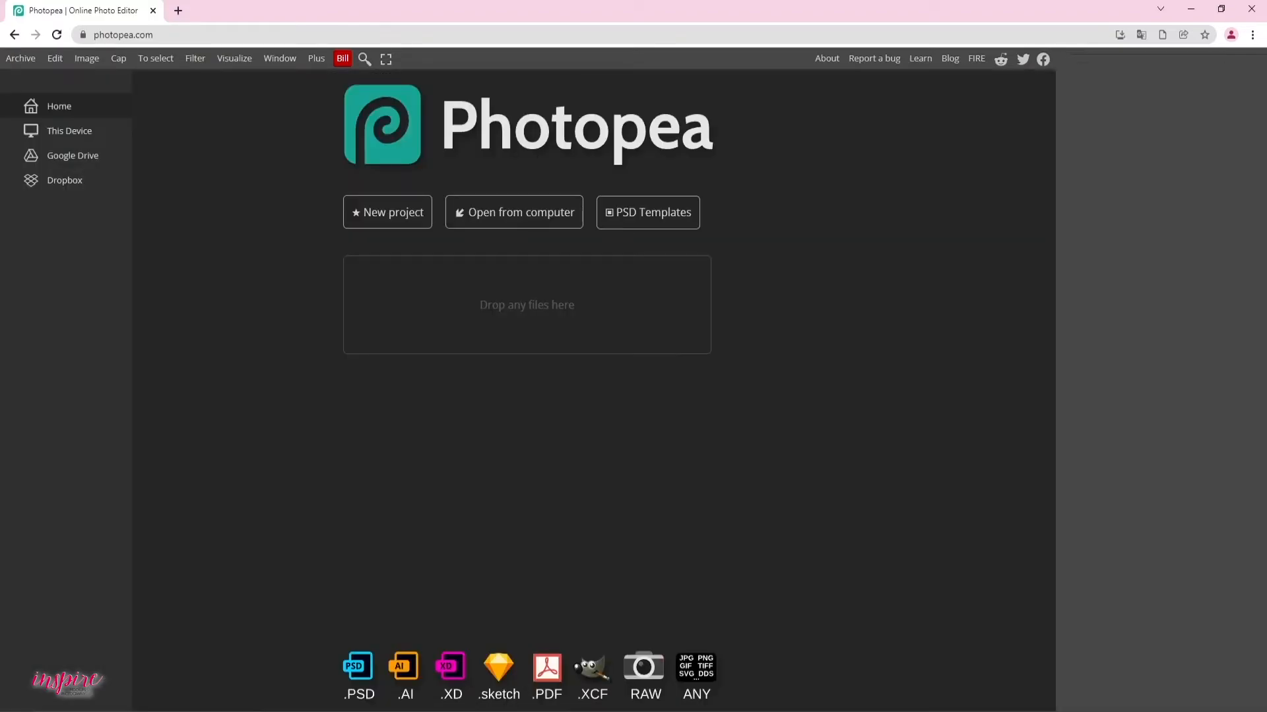
Step: Load ETSY-11ozMUG-04-FULL.psd into Photopea from the Video 1 Photopea subfolder in File Explorer
{"action": "key", "text": "alt+Tab"}
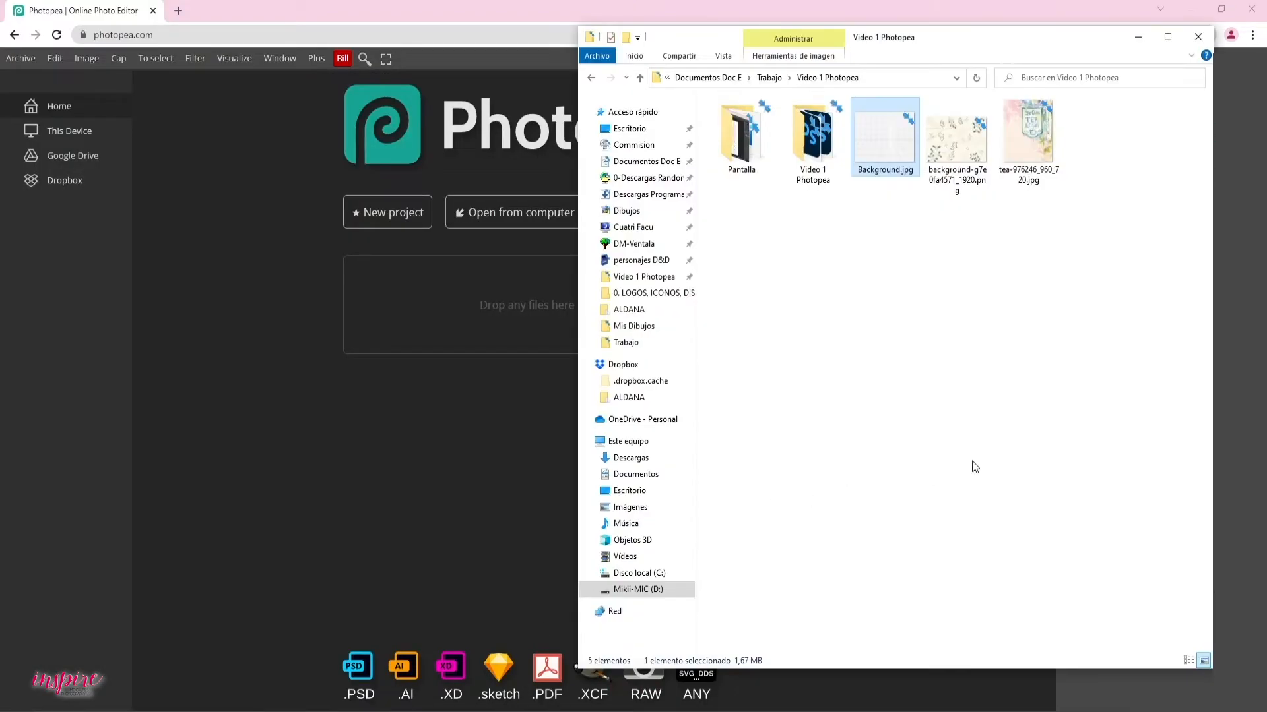
{"action": "double_click", "coordinate": [841, 149]}
{"action": "left_click_drag", "start_coordinate": [749, 140], "coordinate": [291, 310]}
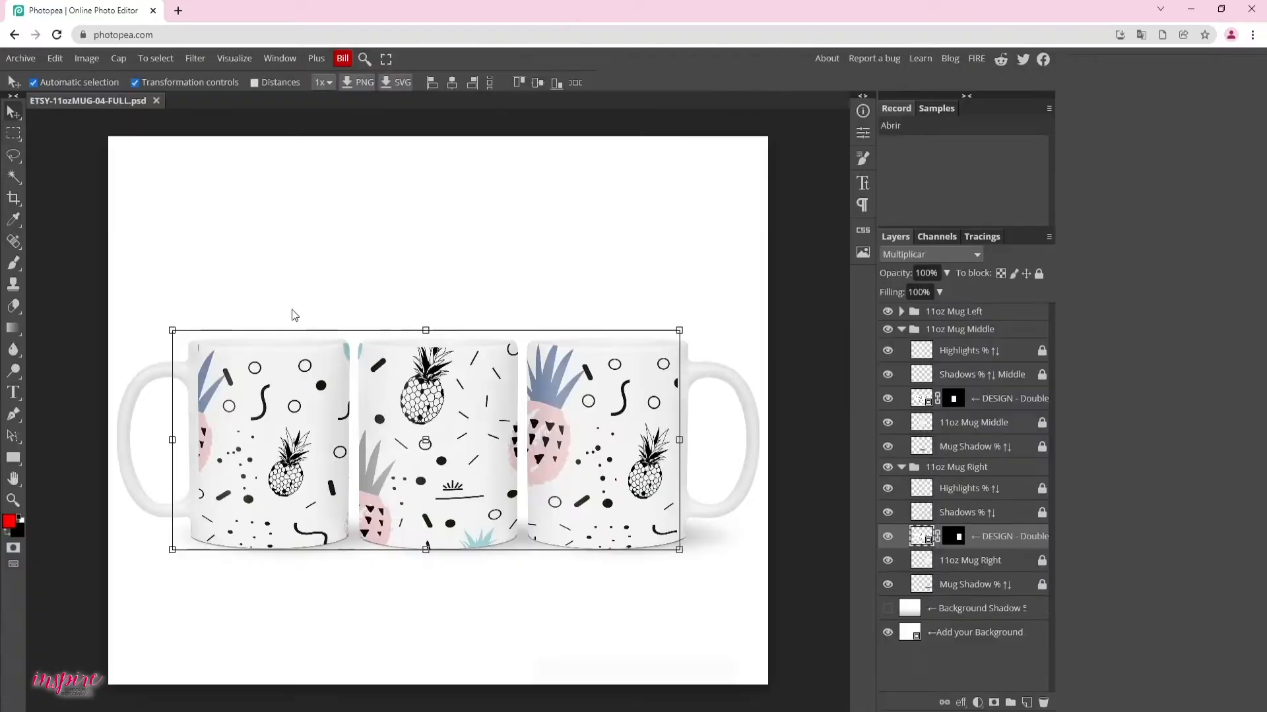
Step: Examine what the highlights, shadows and design layers of the 11oz Mug Middle group contribute by toggling their visibility
{"action": "left_click", "coordinate": [998, 403]}
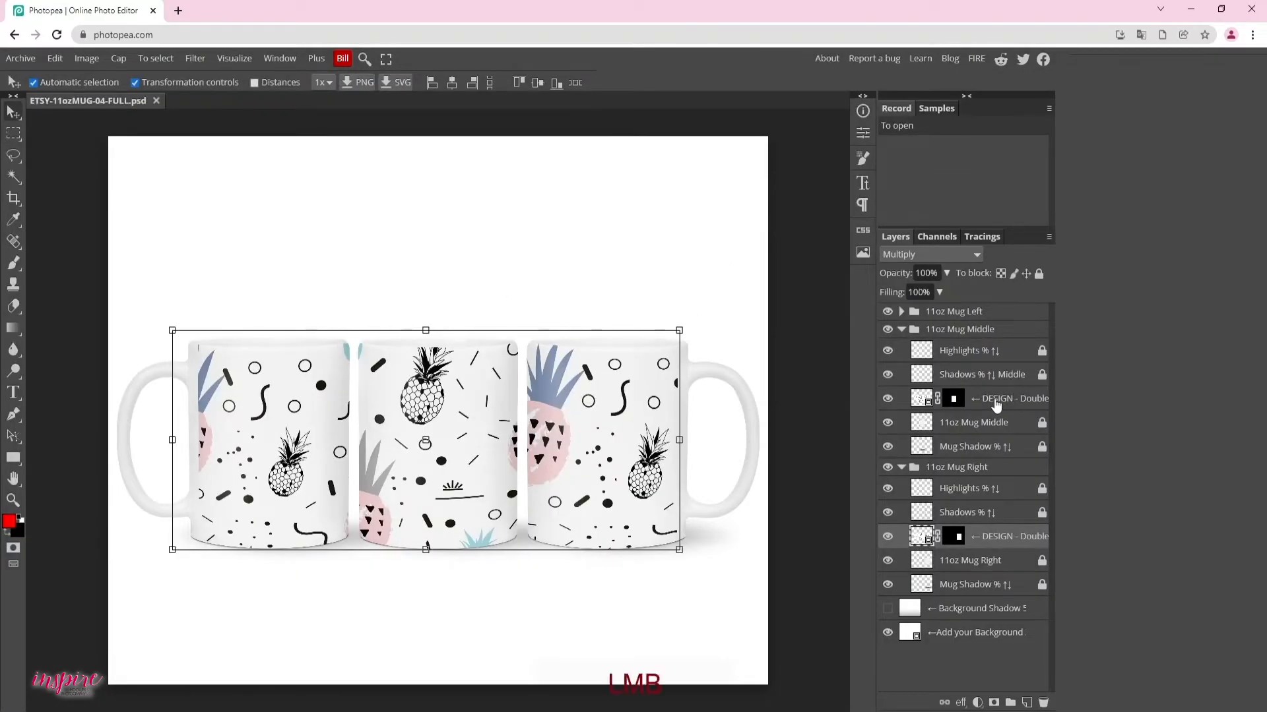
{"action": "left_click", "coordinate": [887, 350]}
{"action": "left_click", "coordinate": [888, 375]}
{"action": "left_click", "coordinate": [888, 375]}
{"action": "left_click", "coordinate": [888, 350]}
{"action": "left_click", "coordinate": [971, 351]}
{"action": "left_click", "coordinate": [888, 399]}
{"action": "left_click", "coordinate": [887, 398]}
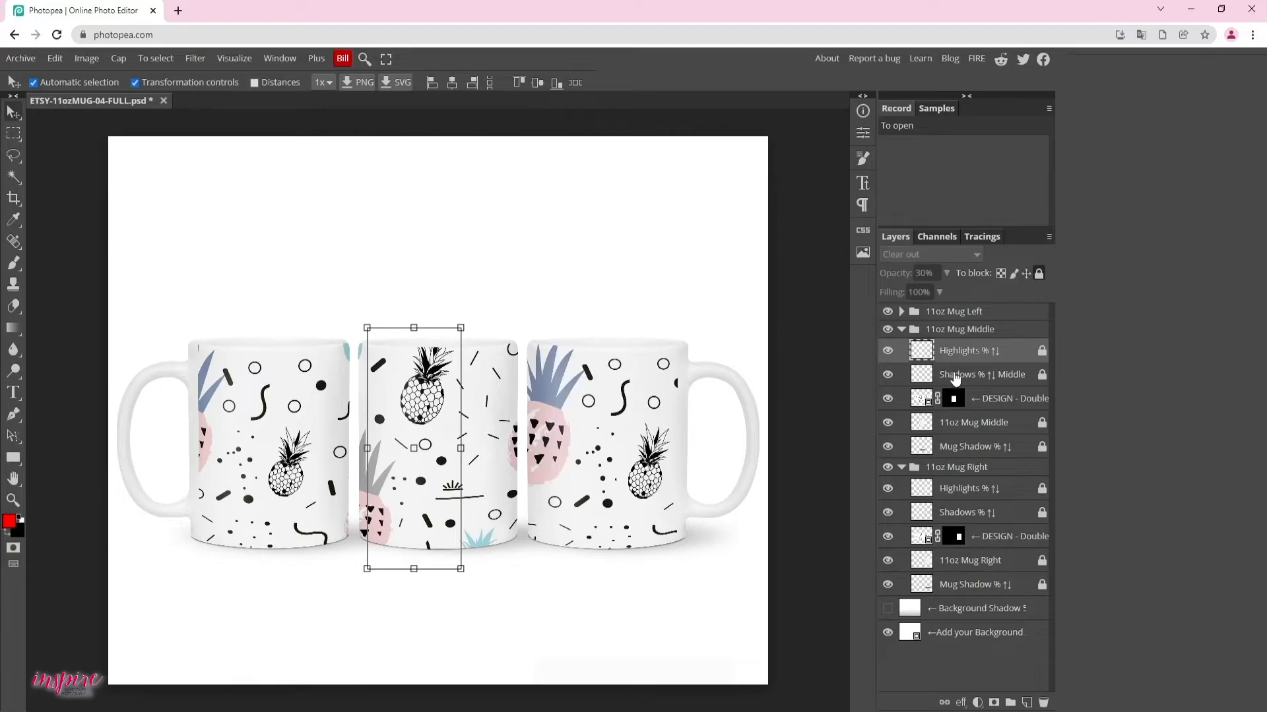
Step: Examine the right mug's design and shadows layers and the 11oz Mug Left group by toggling their visibility and contents
{"action": "left_click", "coordinate": [976, 399]}
{"action": "left_click", "coordinate": [887, 536]}
{"action": "left_click", "coordinate": [887, 537]}
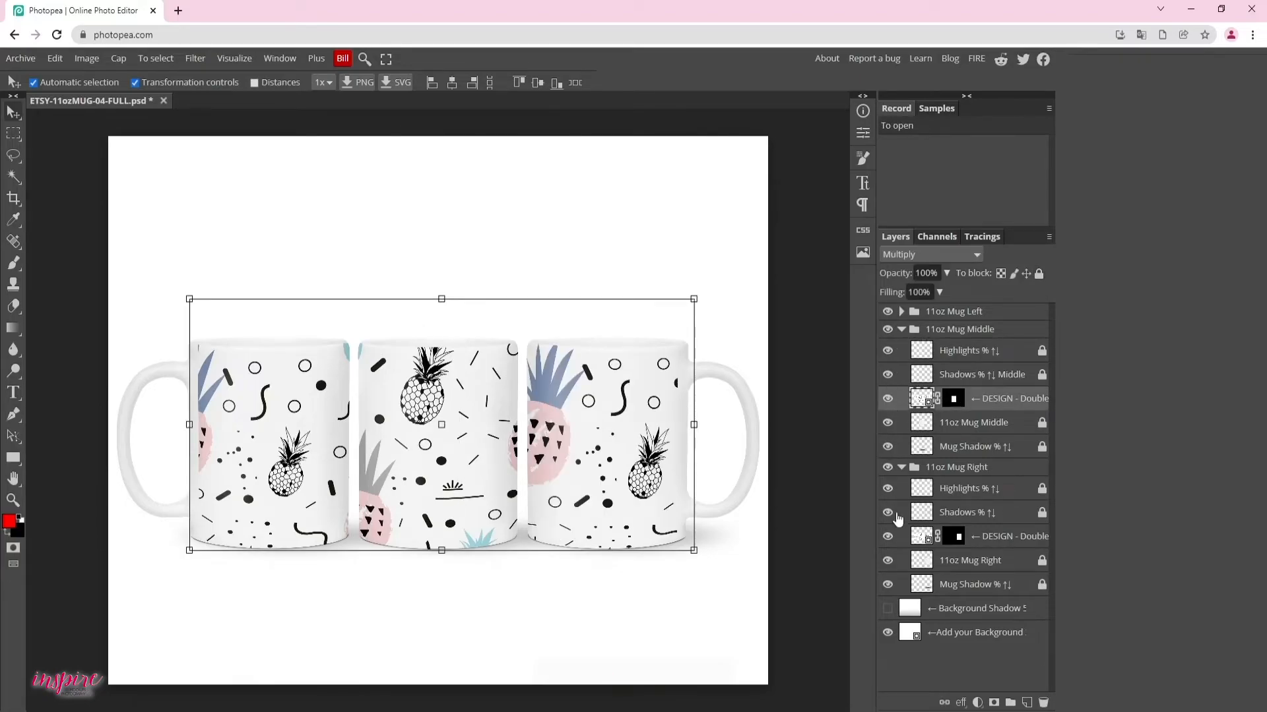
{"action": "left_click", "coordinate": [887, 513]}
{"action": "left_click", "coordinate": [887, 513]}
{"action": "left_click", "coordinate": [888, 312]}
{"action": "left_click", "coordinate": [887, 311]}
{"action": "left_click", "coordinate": [901, 311]}
{"action": "left_click", "coordinate": [901, 311]}
Step: Open the middle mug's design smart object and place the background-g7e0fa4571_1920.png floral image from File Explorer in it
{"action": "double_click", "coordinate": [921, 398]}
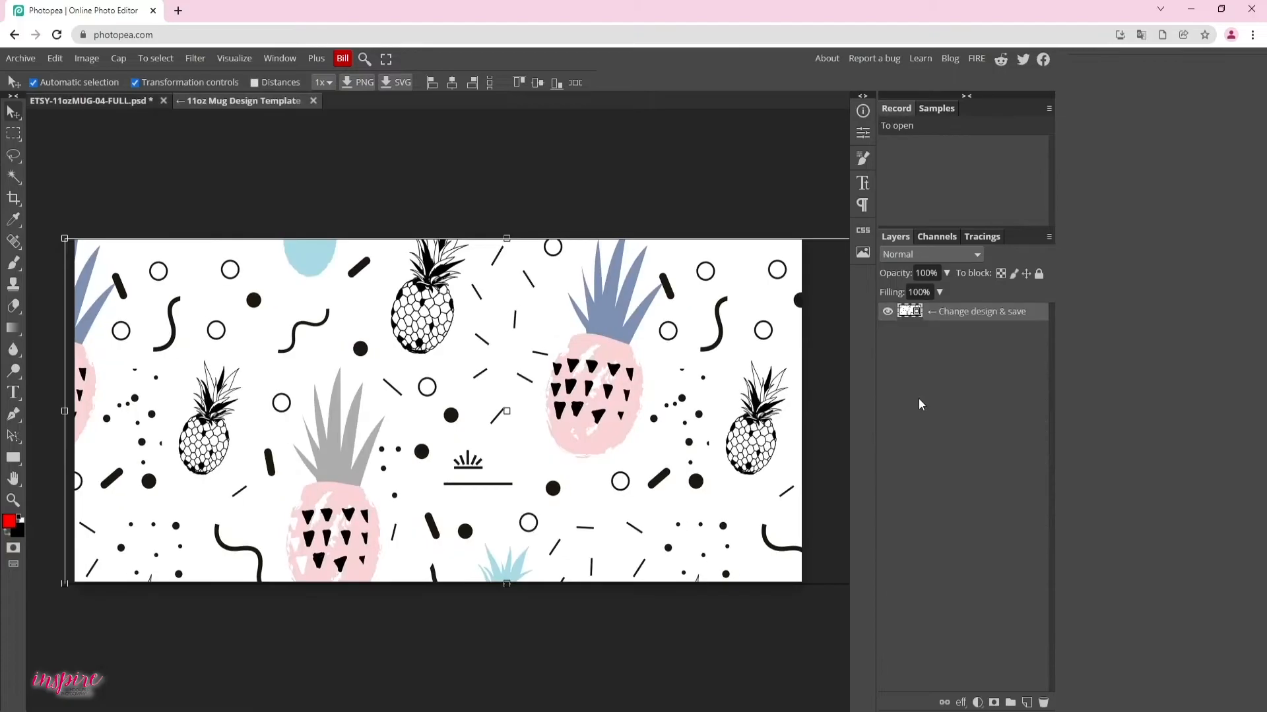
{"action": "left_click", "coordinate": [463, 697]}
{"action": "left_click", "coordinate": [807, 78]}
{"action": "left_click", "coordinate": [767, 78]}
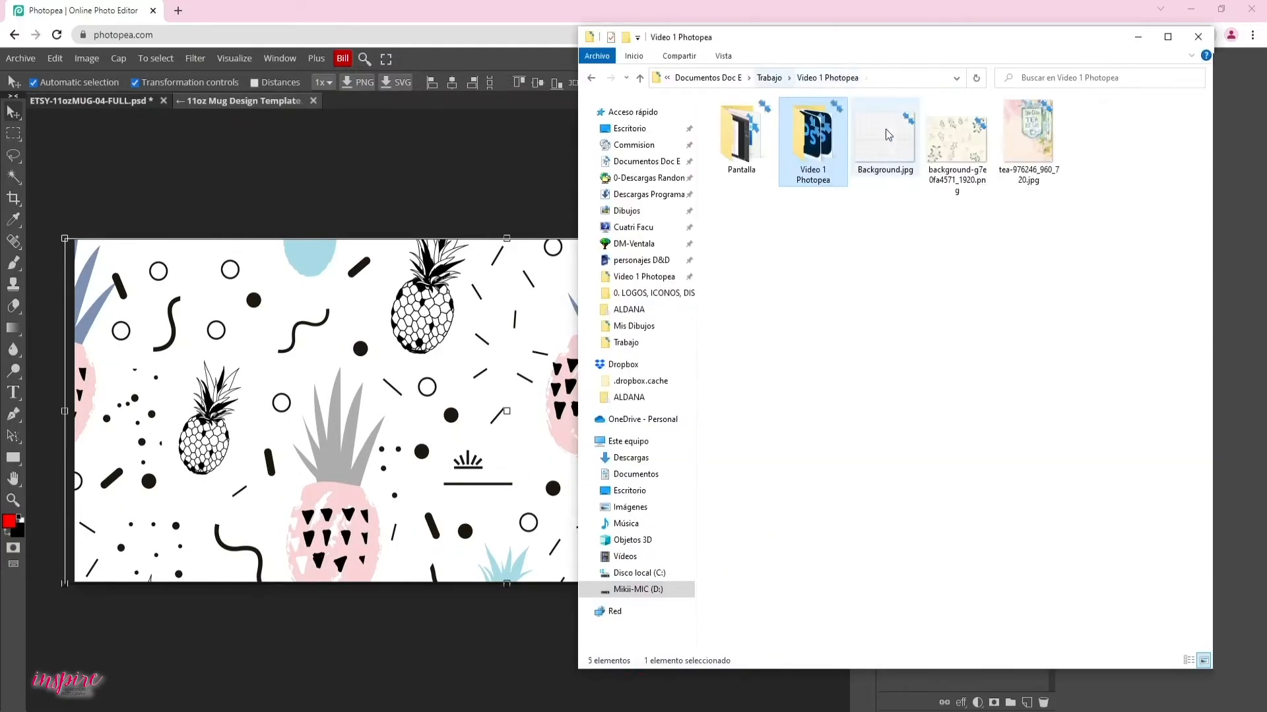
{"action": "left_click_drag", "start_coordinate": [957, 135], "coordinate": [457, 377]}
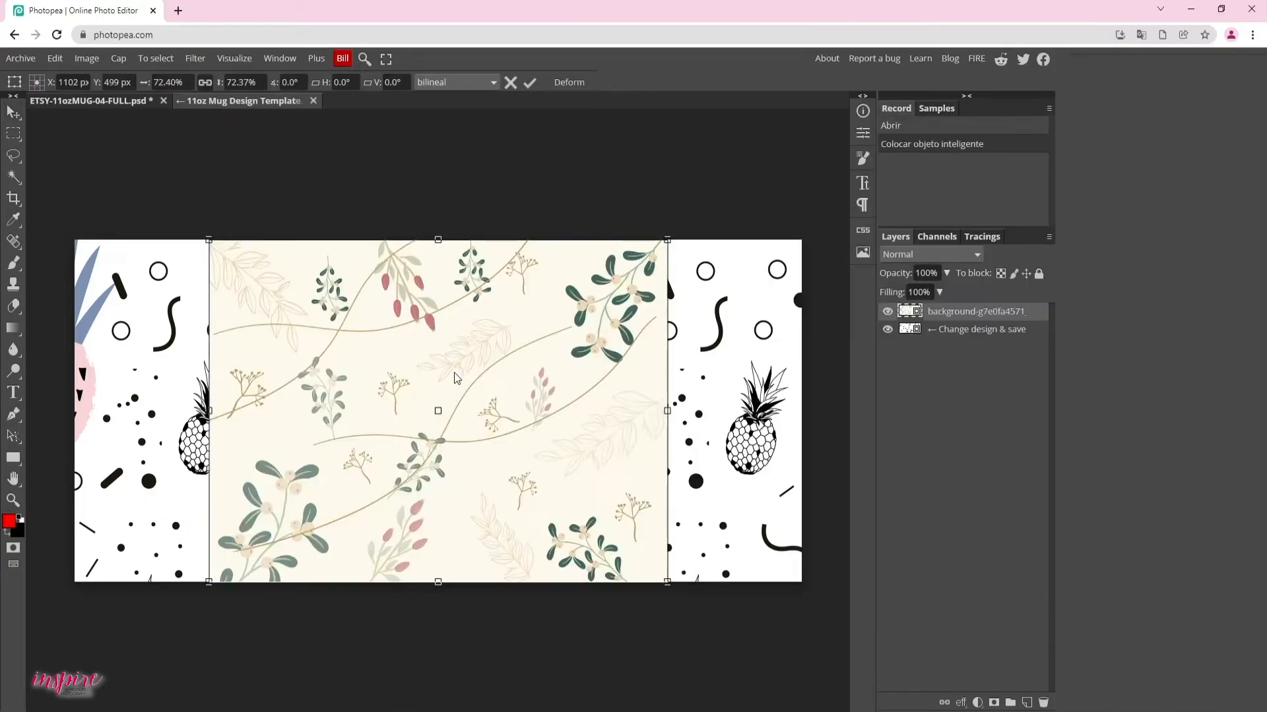
Step: Stretch the floral image over the whole design canvas, about 116% wide and 94% high, and save the smart object
{"action": "left_click_drag", "start_coordinate": [668, 582], "coordinate": [805, 214]}
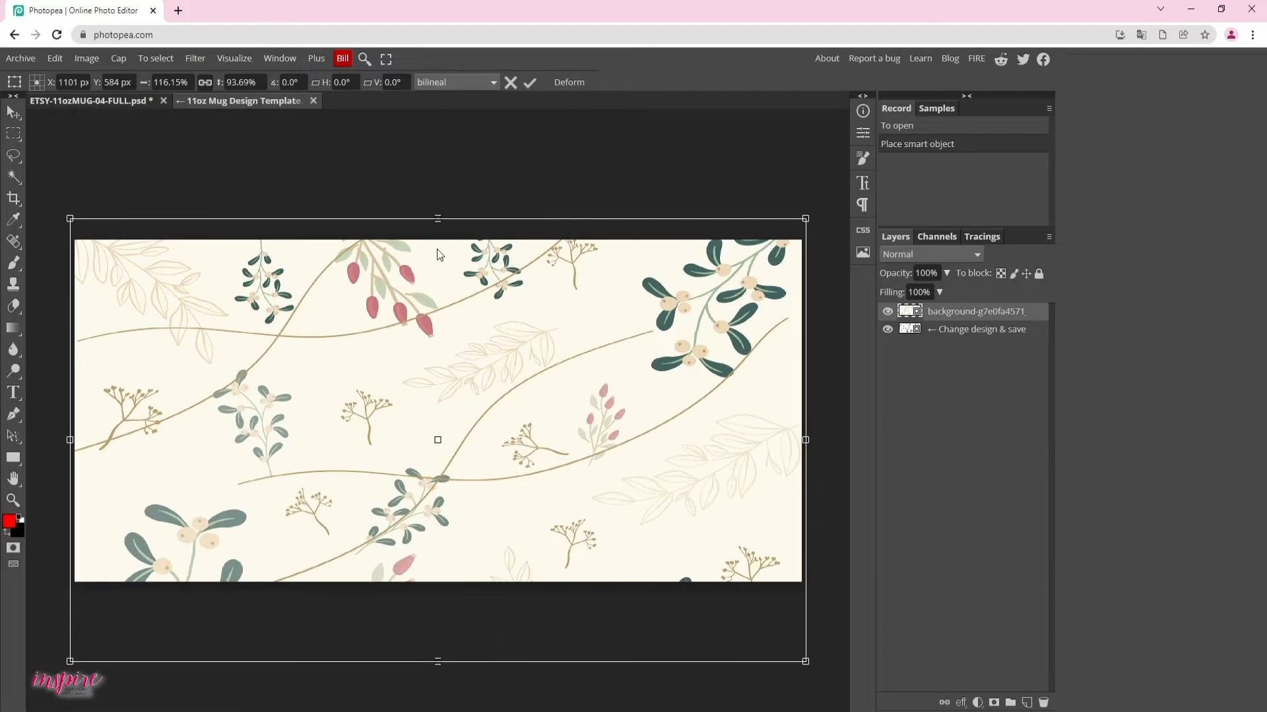
{"action": "mouse_move", "coordinate": [433, 203]}
{"action": "left_mouse_down"}
{"action": "mouse_move", "coordinate": [481, 192]}
{"action": "mouse_move", "coordinate": [433, 192]}
{"action": "left_mouse_up"}
{"action": "left_click", "coordinate": [20, 58]}
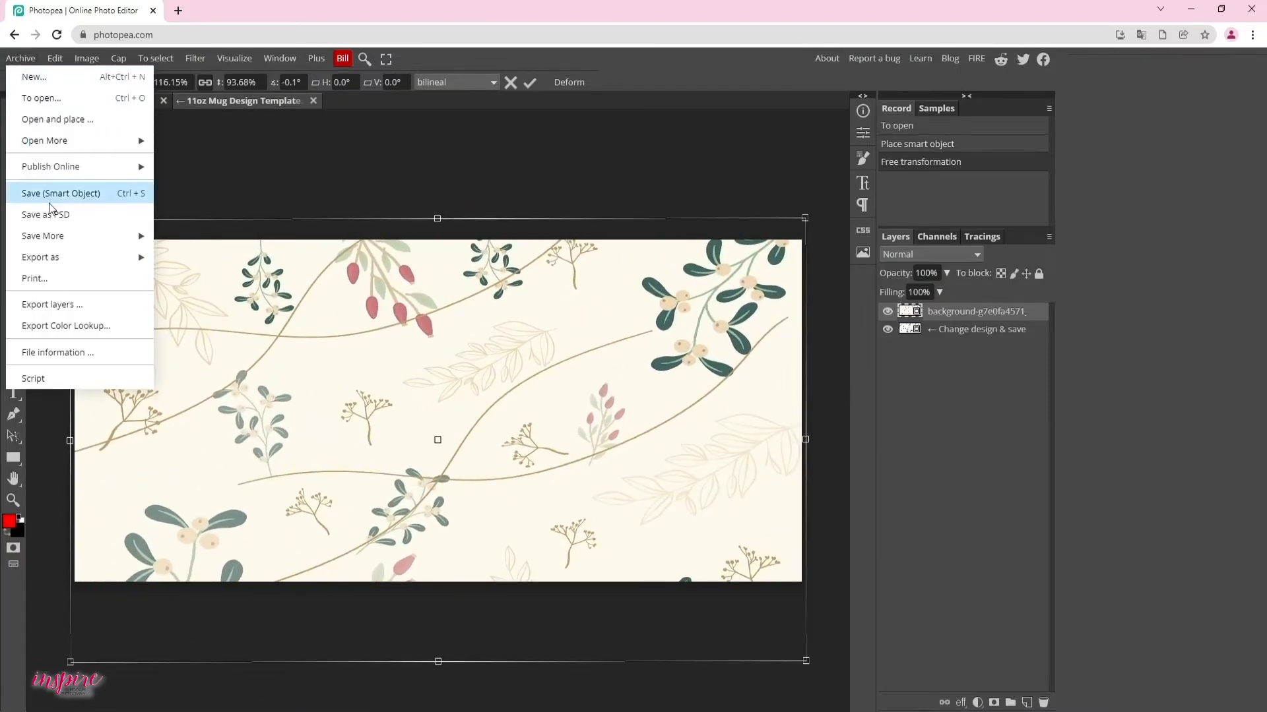
{"action": "left_click", "coordinate": [56, 198]}
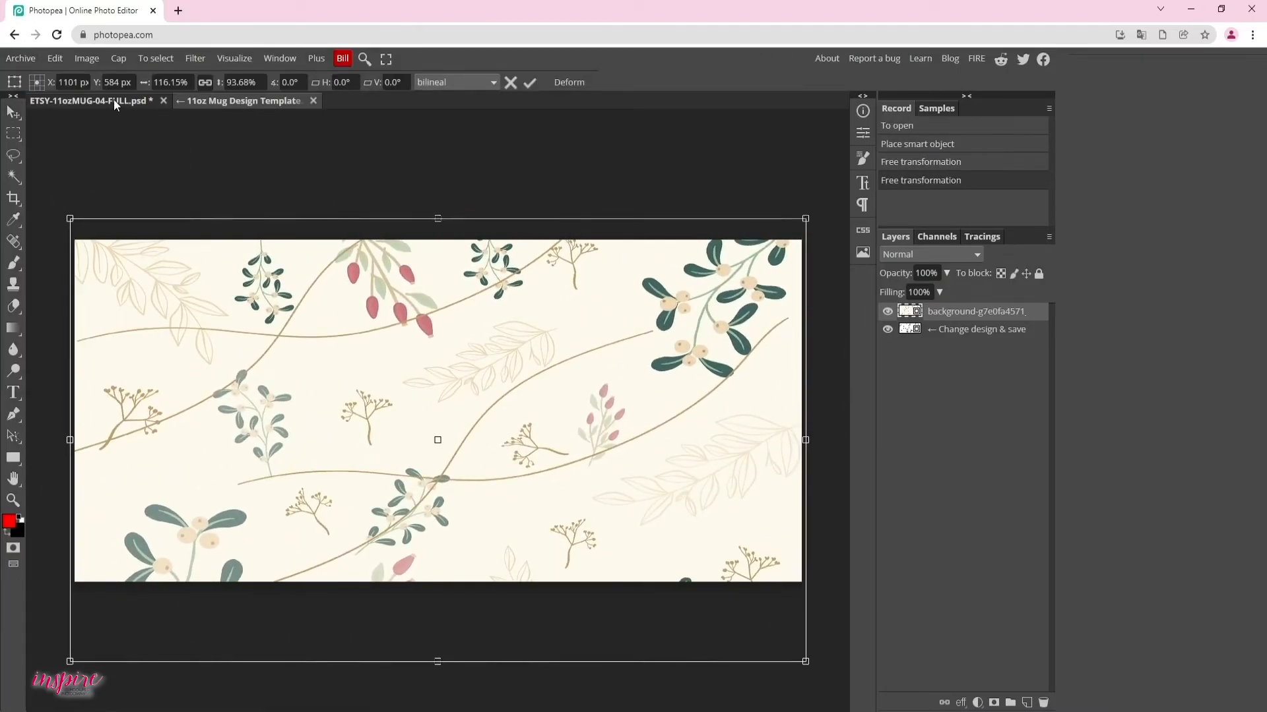
Step: Show the Background Shadow layer in the ETSY-11ozMUG-04-FULL.psd mockup and select it
{"action": "left_click", "coordinate": [113, 100]}
{"action": "left_click", "coordinate": [888, 609]}
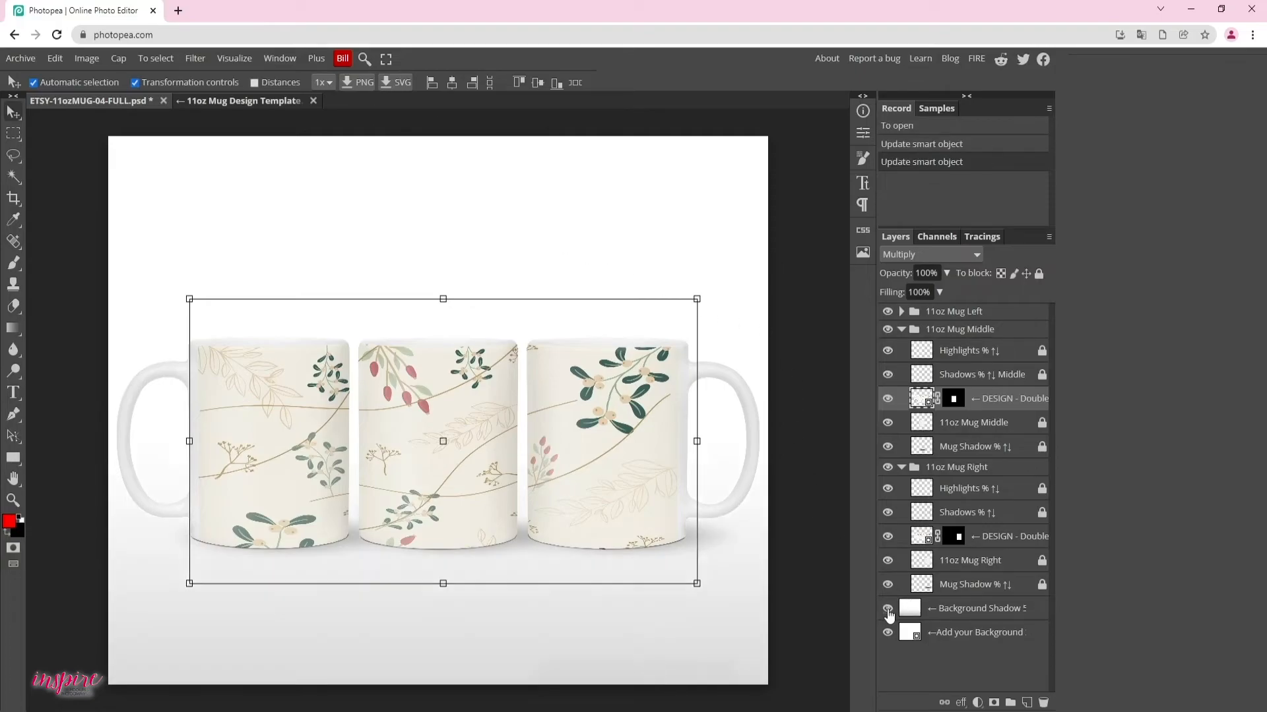
{"action": "left_click", "coordinate": [975, 615]}
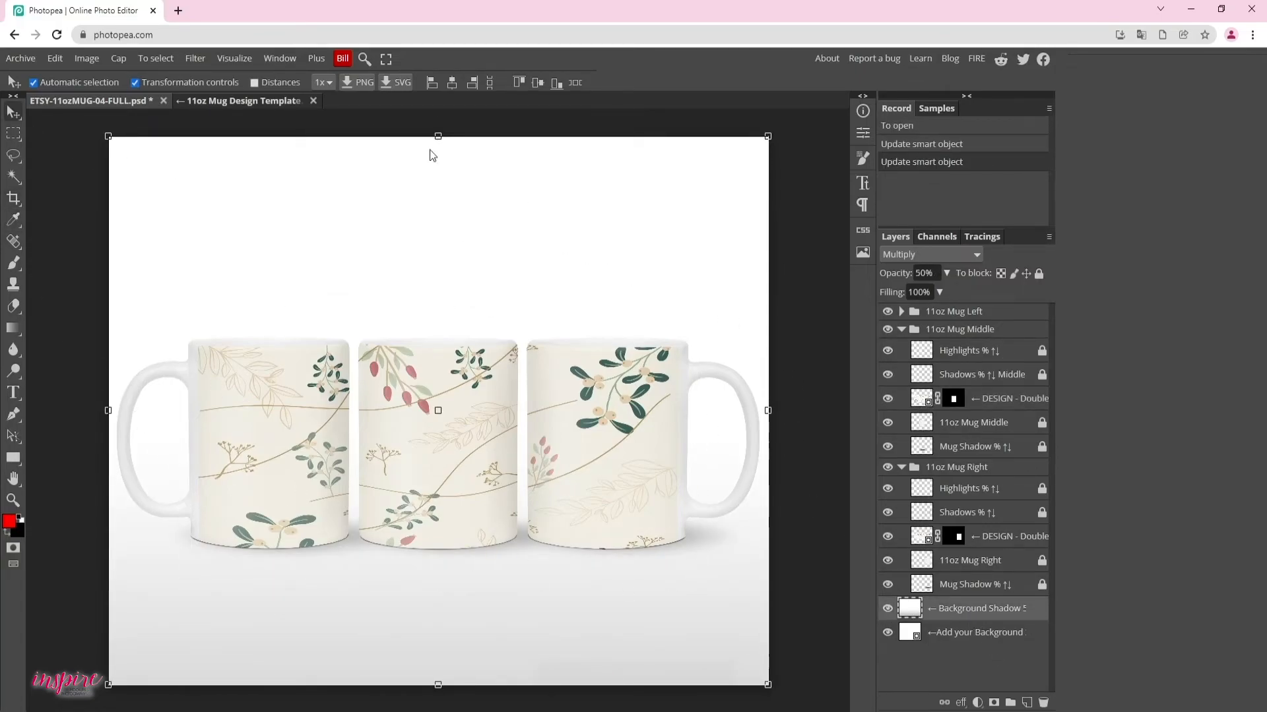
Step: Export the three-mug mockup as a PNG, check the saved picture in the photo viewer and close it
{"action": "left_click", "coordinate": [21, 58]}
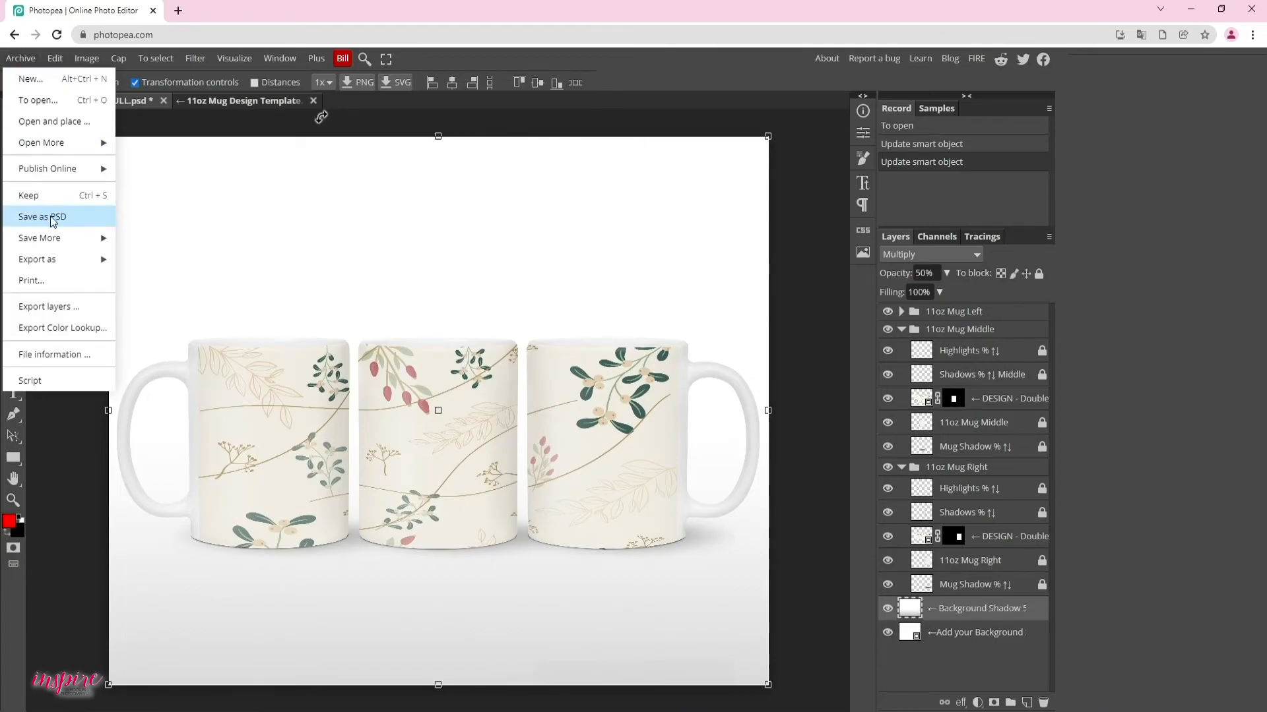
{"action": "mouse_move", "coordinate": [92, 260]}
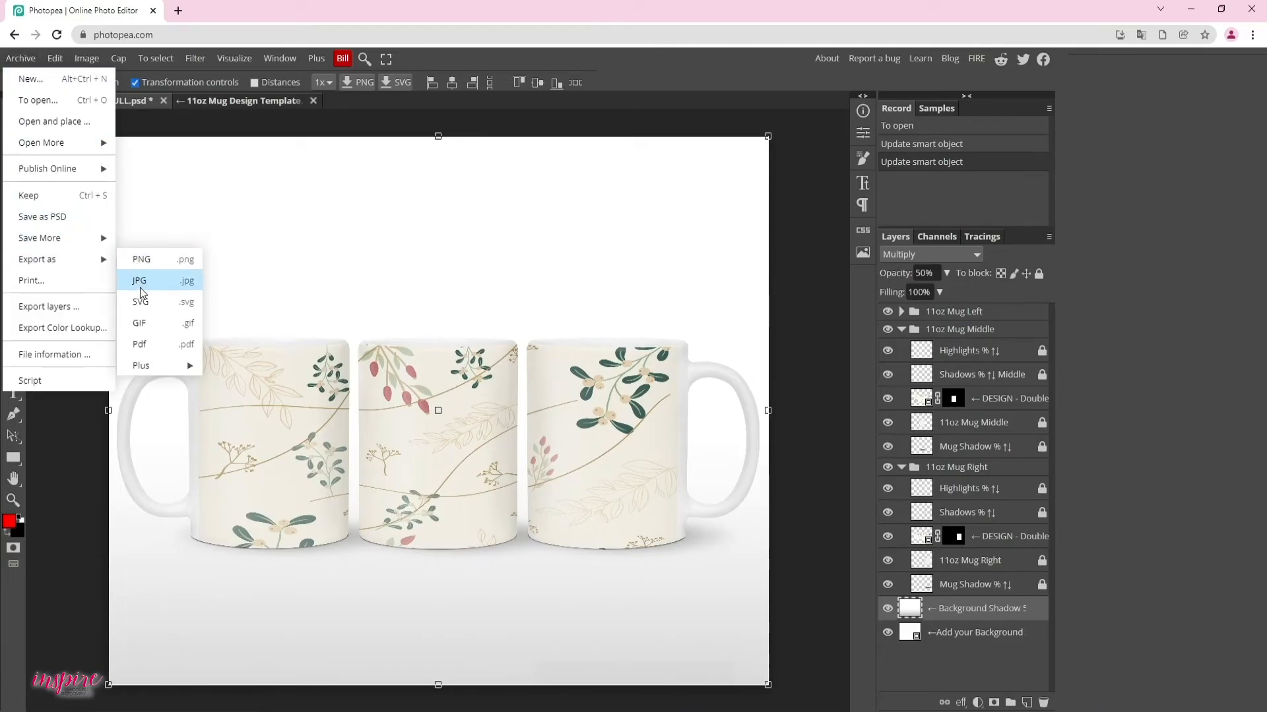
{"action": "left_click", "coordinate": [157, 263]}
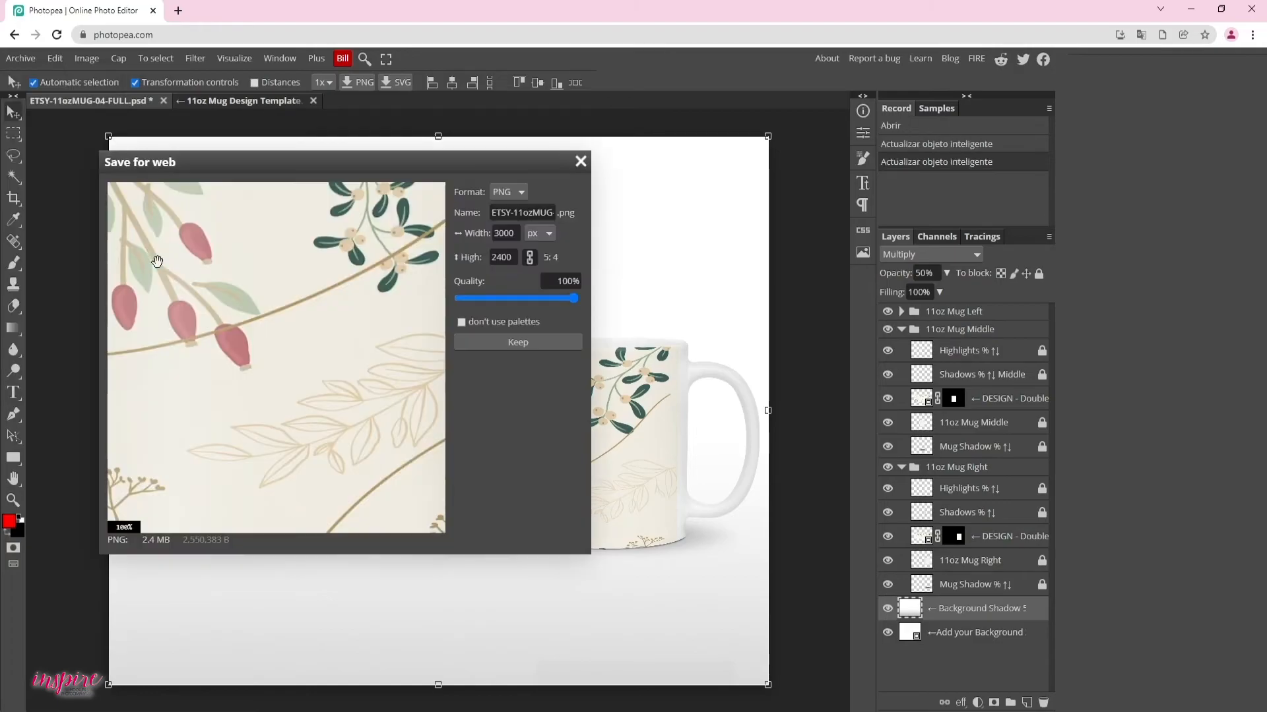
{"action": "left_click", "coordinate": [514, 350]}
{"action": "left_click", "coordinate": [69, 694]}
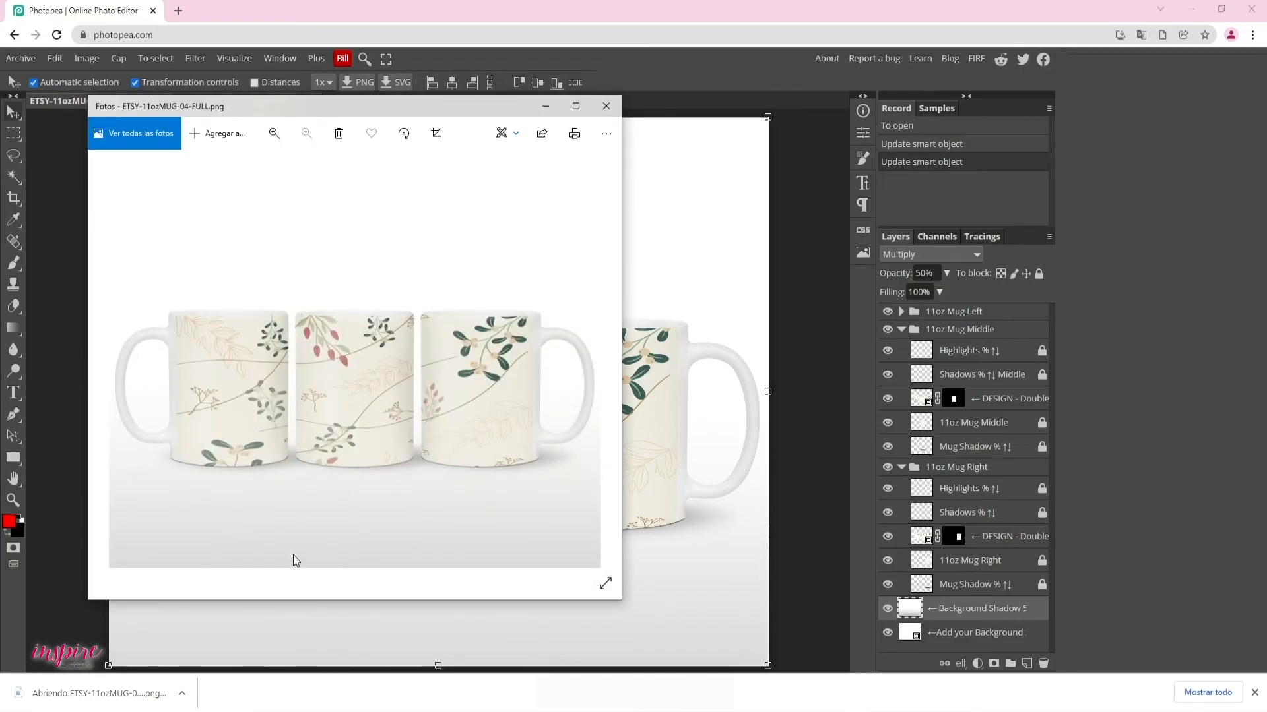
{"action": "left_click", "coordinate": [607, 105]}
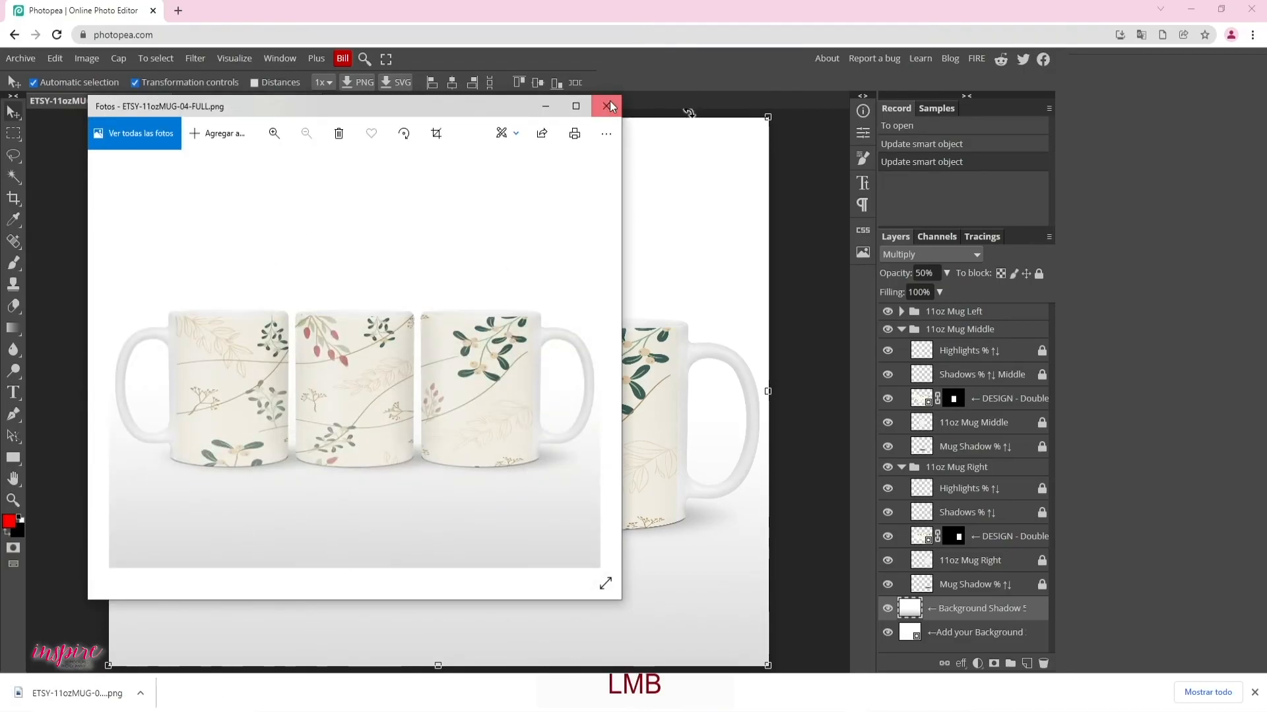